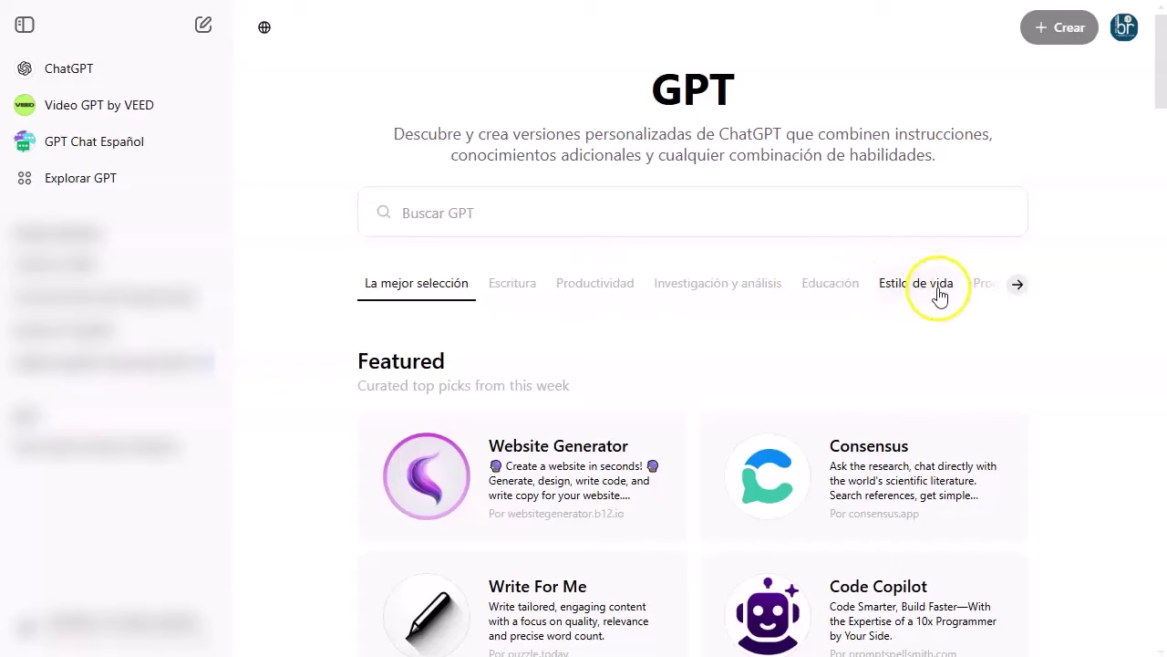
Step: Browse the GPT store's Escritura category, expand its full list and open the Automated Writer GPT's details
{"action": "left_click", "coordinate": [1017, 285]}
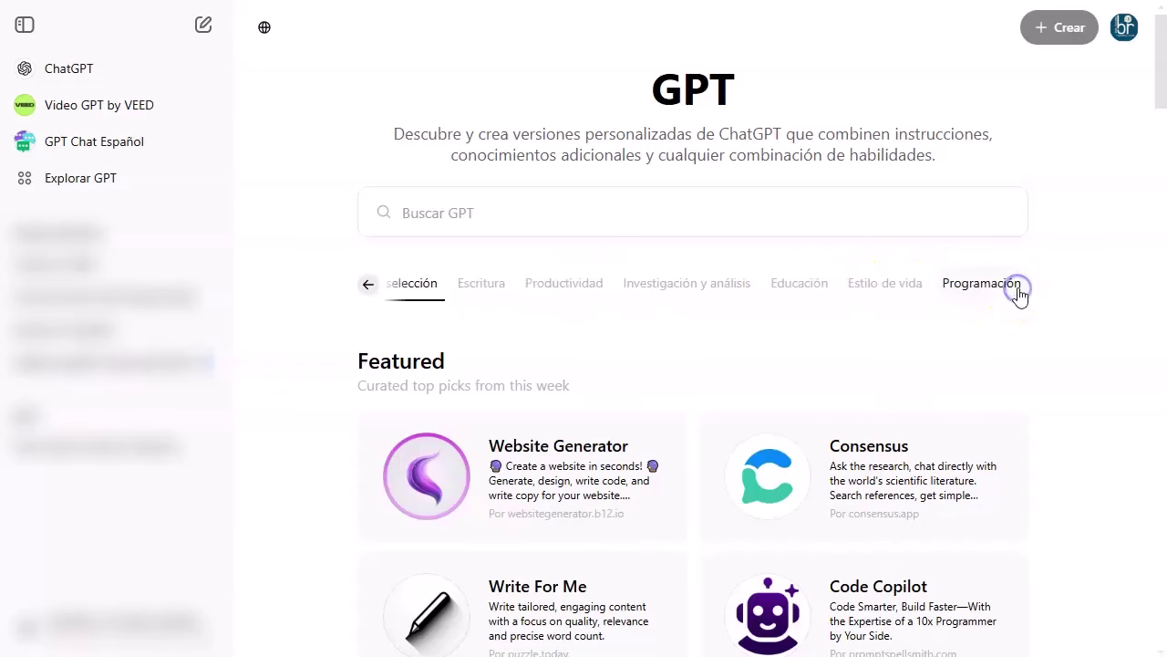
{"action": "left_click", "coordinate": [482, 284]}
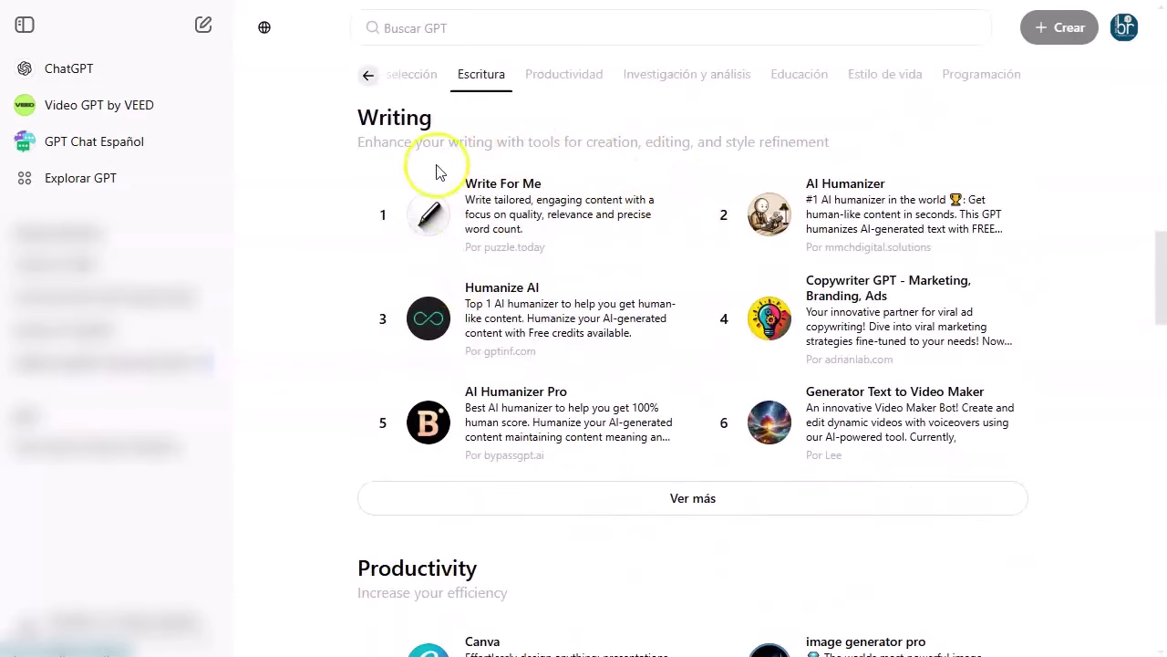
{"action": "left_click", "coordinate": [680, 498]}
{"action": "scroll", "coordinate": [545, 399], "scroll_direction": "down", "scroll_amount": 2}
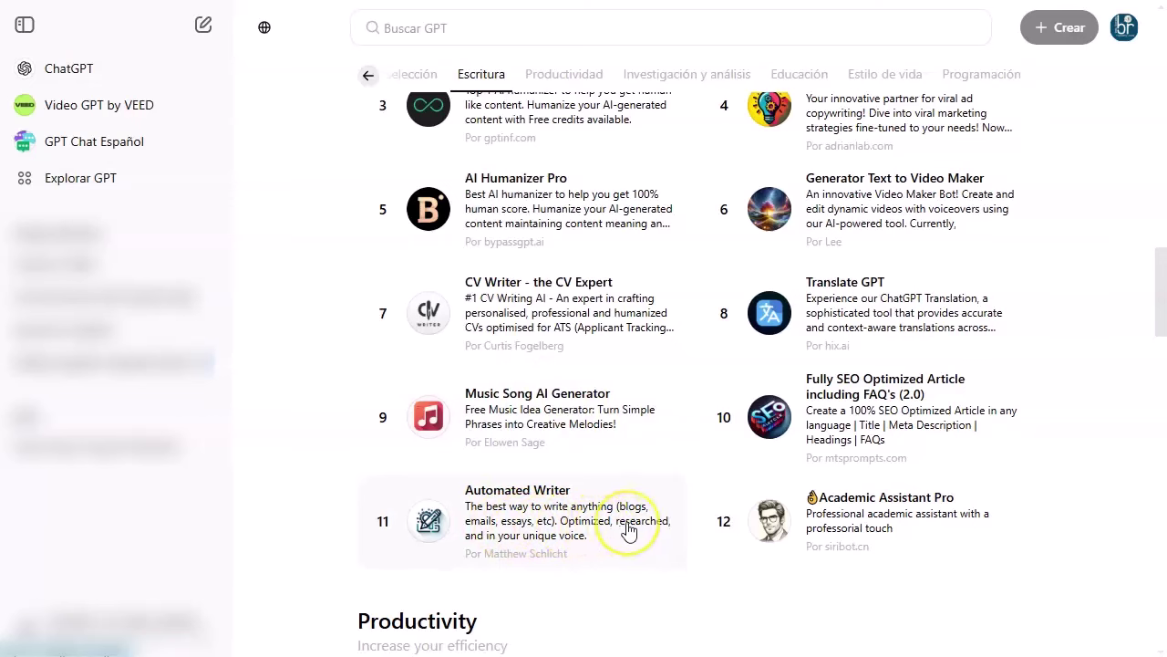
{"action": "left_click", "coordinate": [553, 530]}
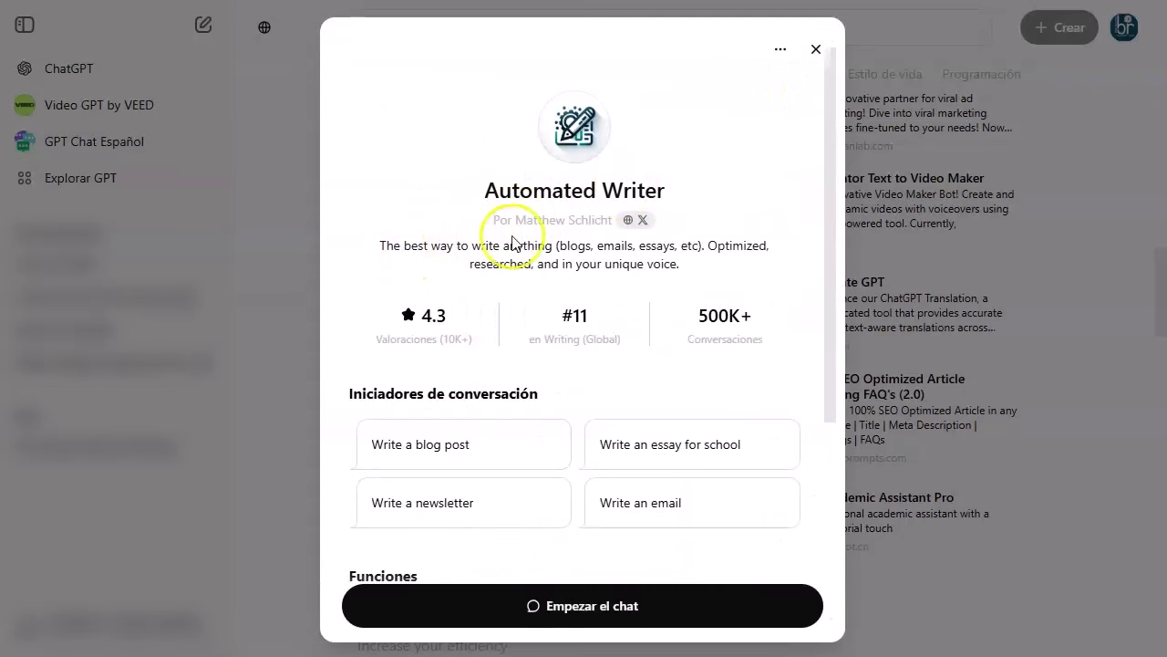
Step: Review Automated Writer's conversation starters, functions and ratings, and start a chat with it
{"action": "scroll", "coordinate": [534, 229], "scroll_direction": "down", "scroll_amount": 2}
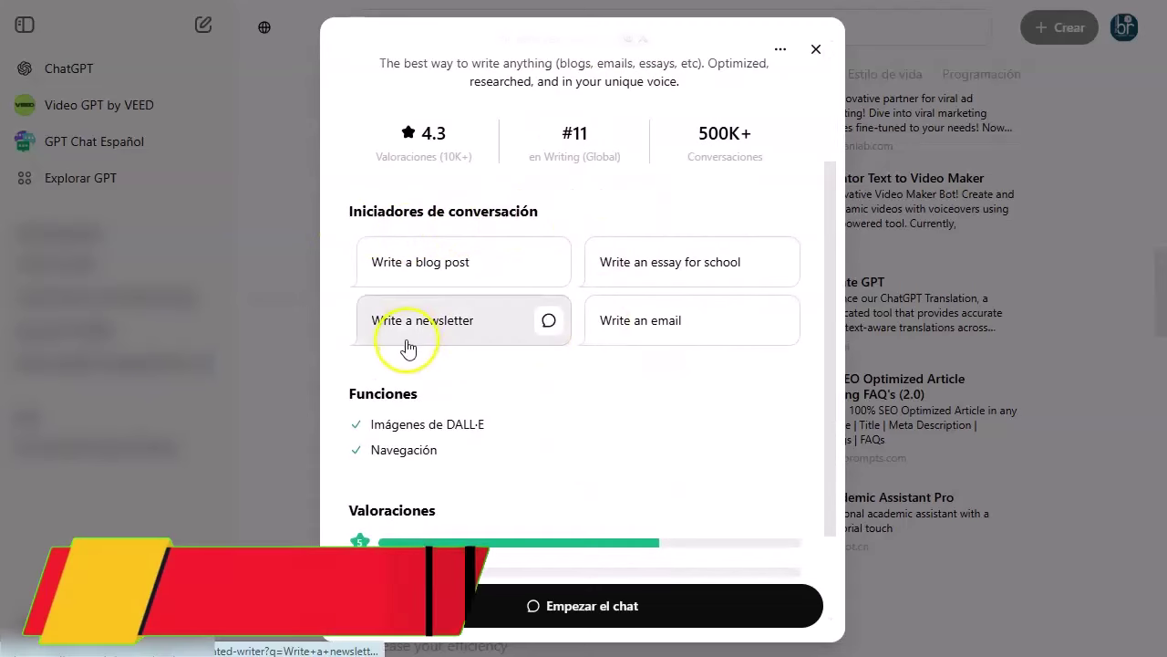
{"action": "scroll", "coordinate": [617, 373], "scroll_direction": "down", "scroll_amount": 2}
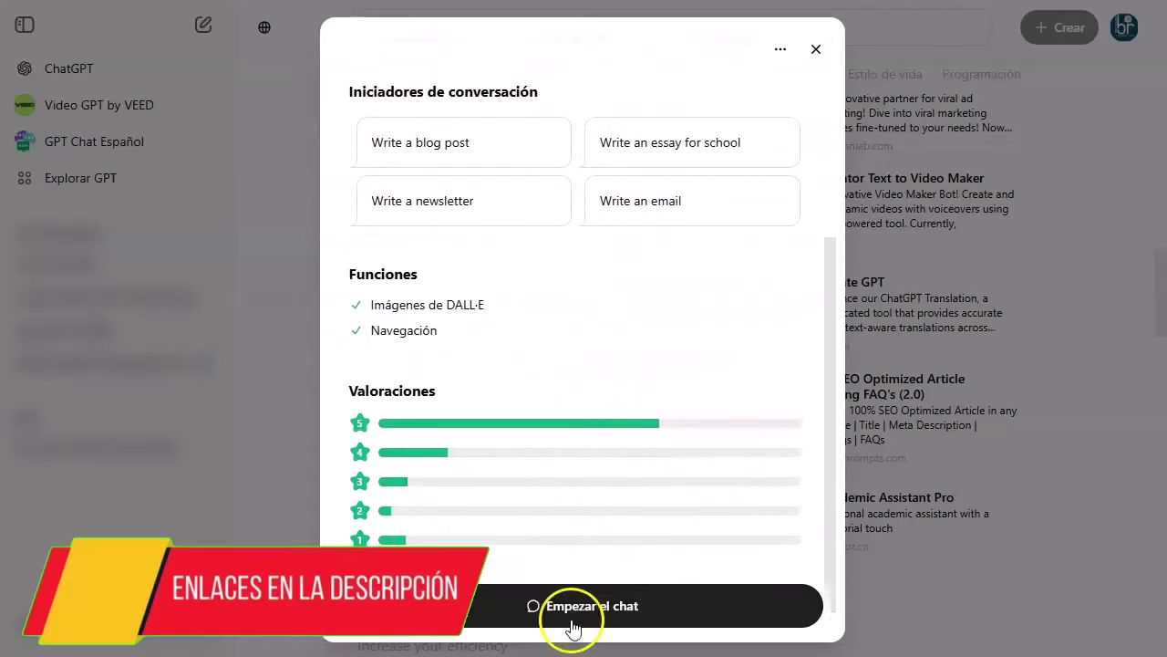
{"action": "left_click", "coordinate": [597, 609]}
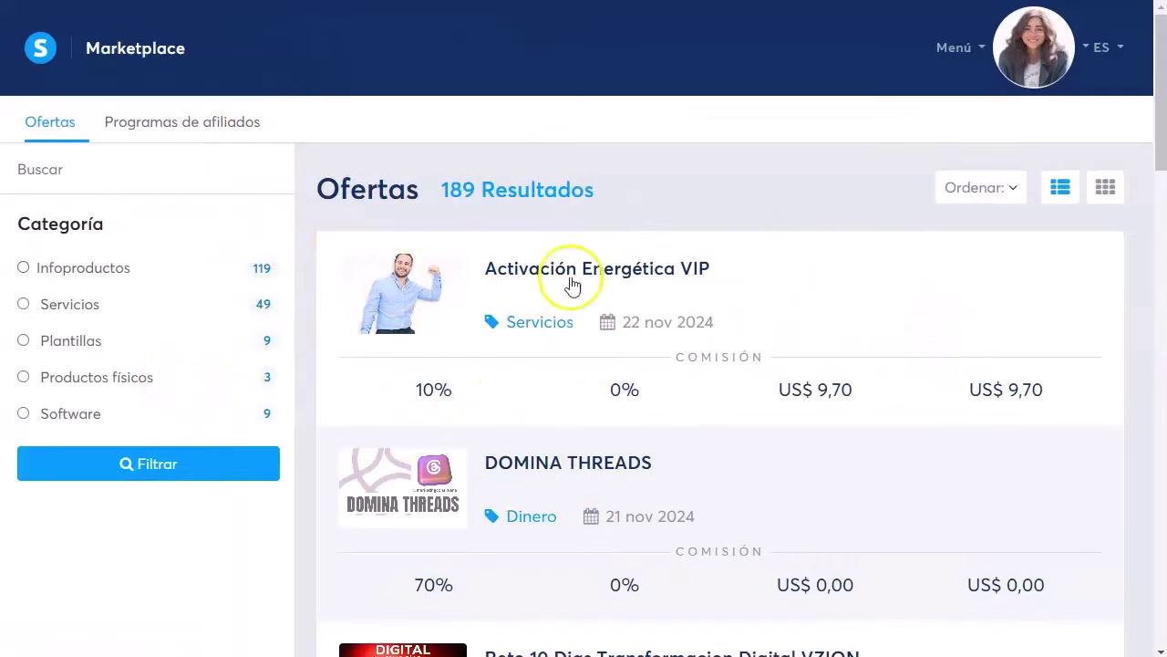
Step: Browse the offers in the Systeme.io marketplace and open the Viral Legacy offer
{"action": "scroll", "coordinate": [424, 397], "scroll_direction": "down", "scroll_amount": 1}
{"action": "scroll", "coordinate": [424, 398], "scroll_direction": "down", "scroll_amount": 1}
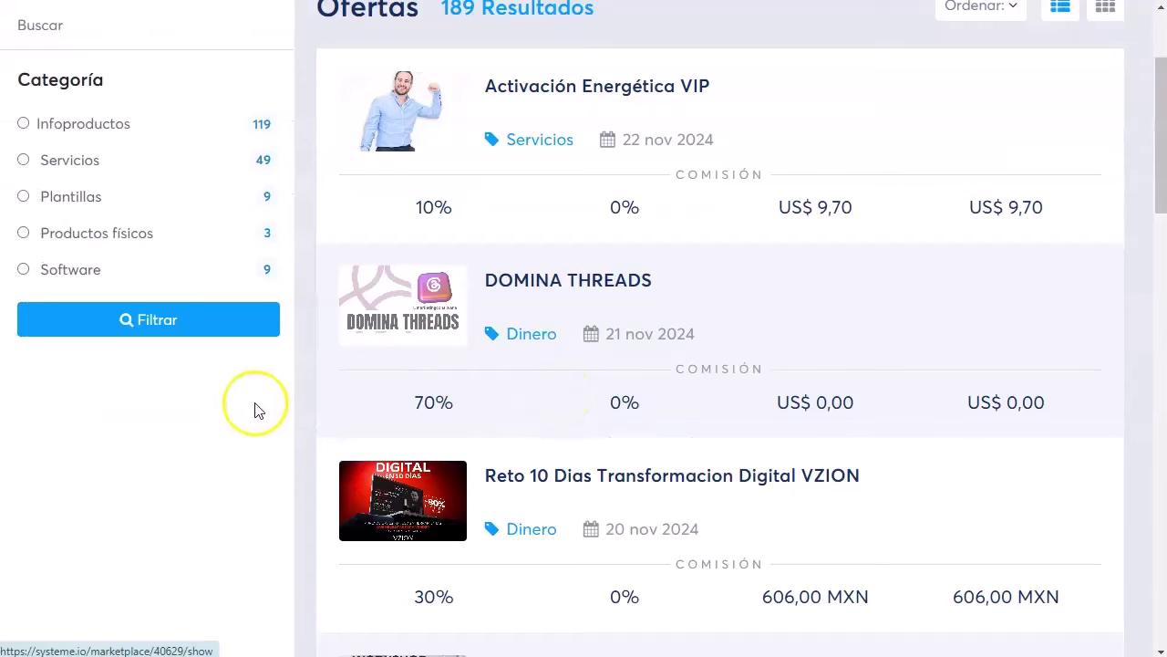
{"action": "scroll", "coordinate": [447, 387], "scroll_direction": "down", "scroll_amount": 8}
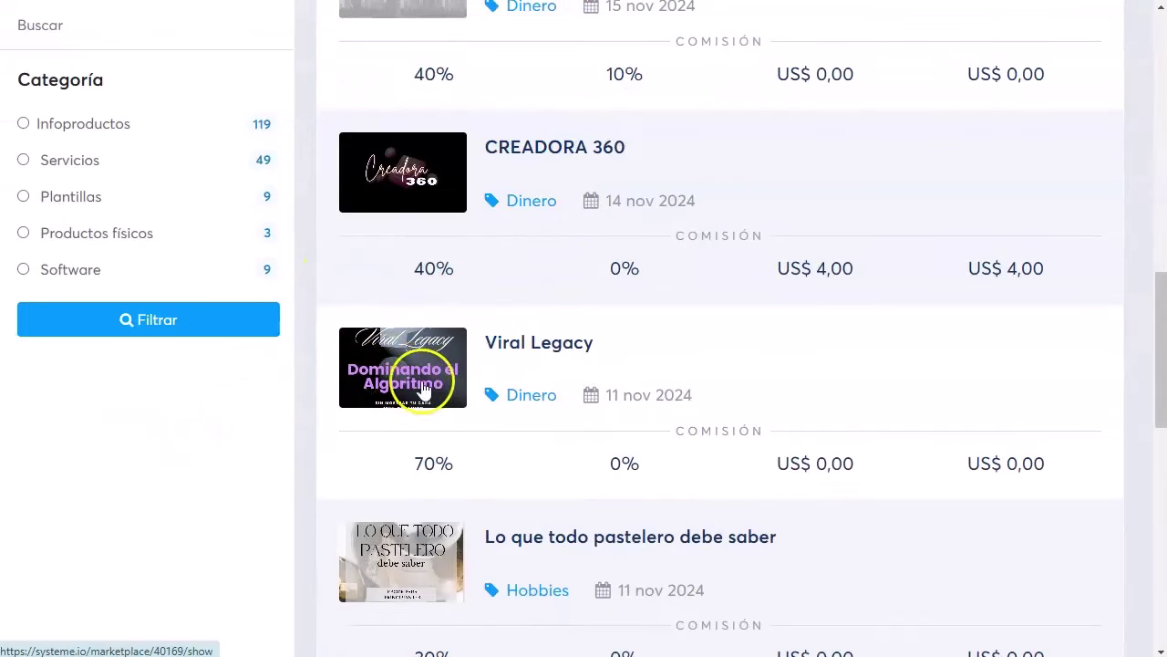
{"action": "left_click", "coordinate": [566, 344]}
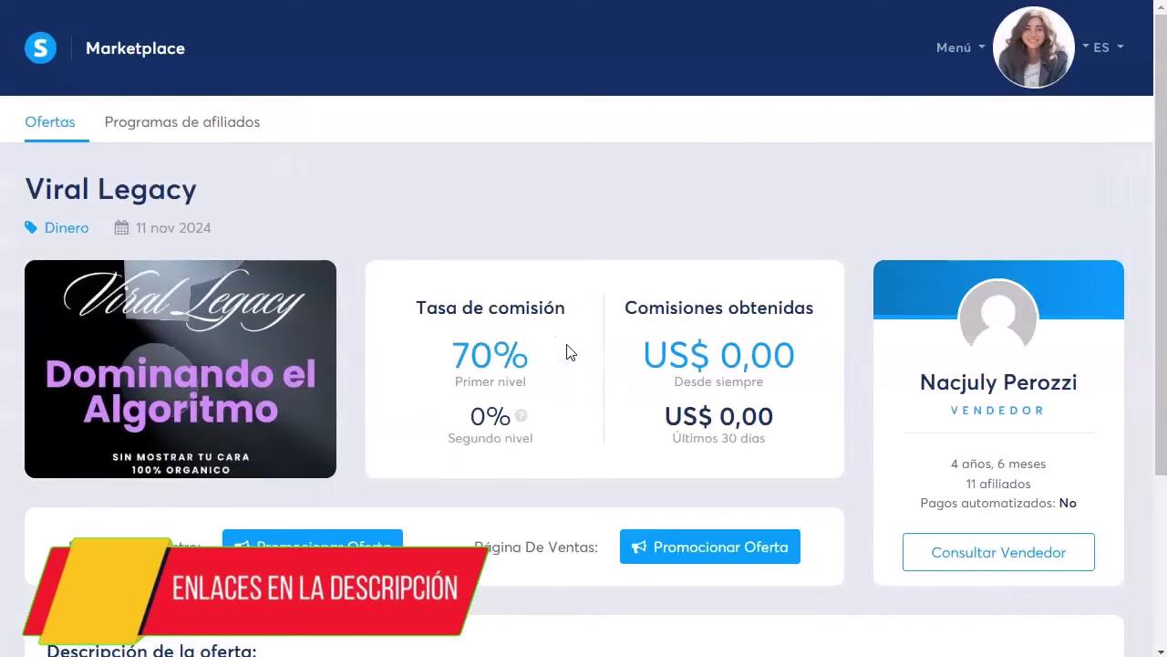
Step: Open the Viral Legacy offer's sales page in a new tab, read the offer description and switch to the sales page
{"action": "scroll", "coordinate": [567, 352], "scroll_direction": "down", "scroll_amount": 1}
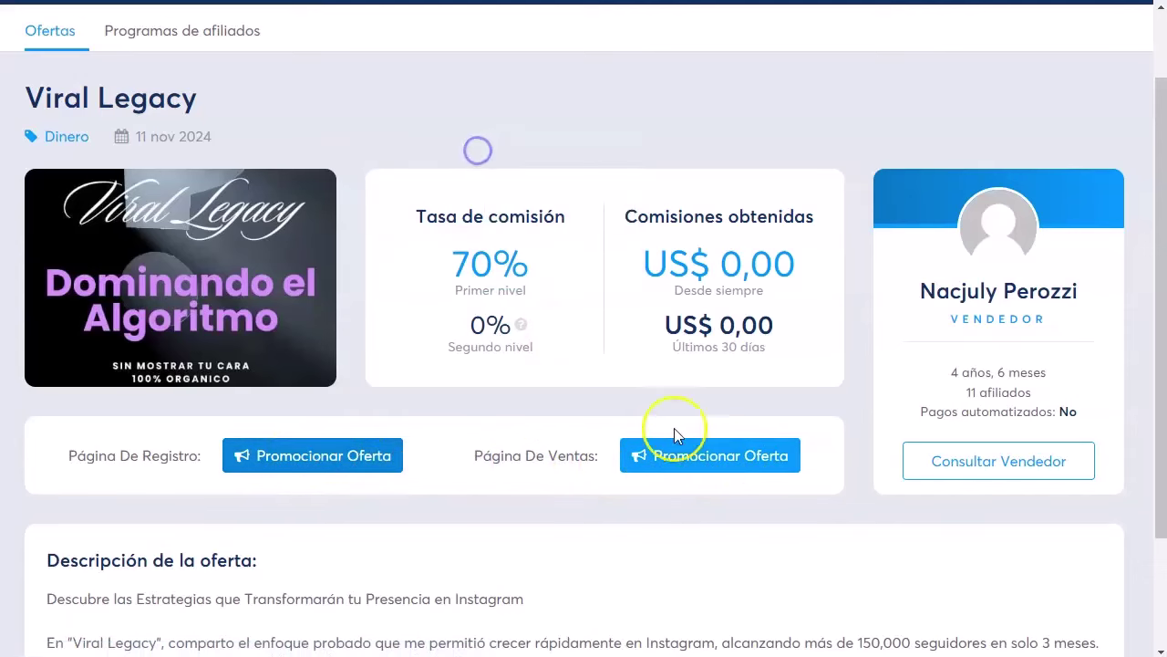
{"action": "right_click", "coordinate": [693, 458]}
{"action": "left_click", "coordinate": [771, 160]}
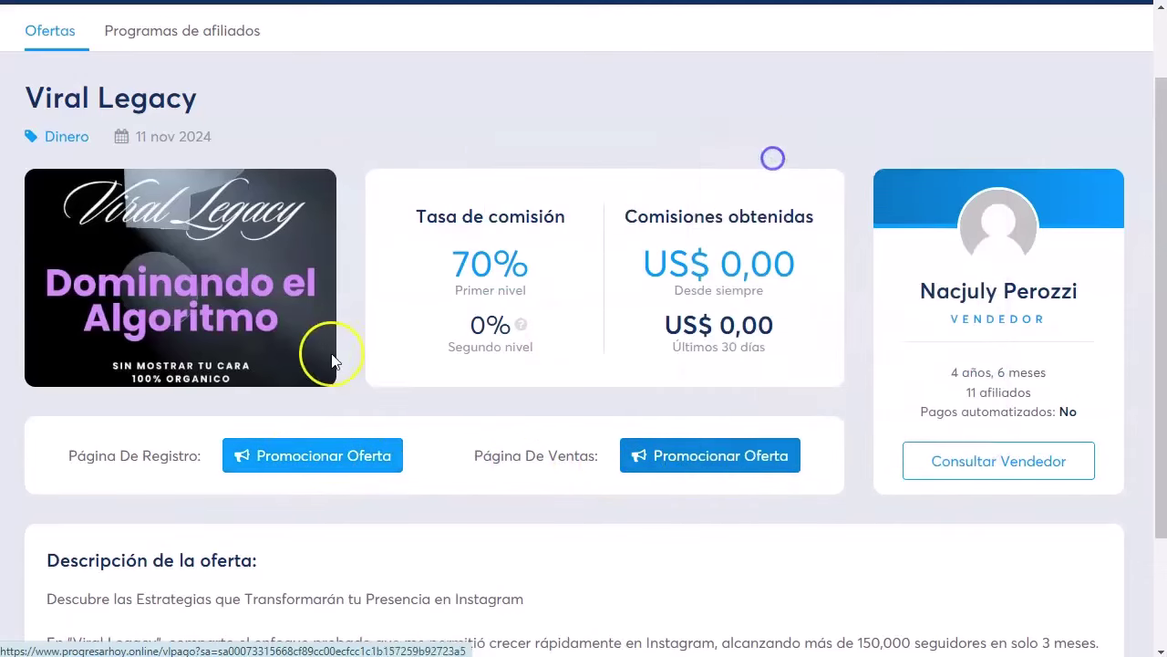
{"action": "scroll", "coordinate": [326, 352], "scroll_direction": "down", "scroll_amount": 2}
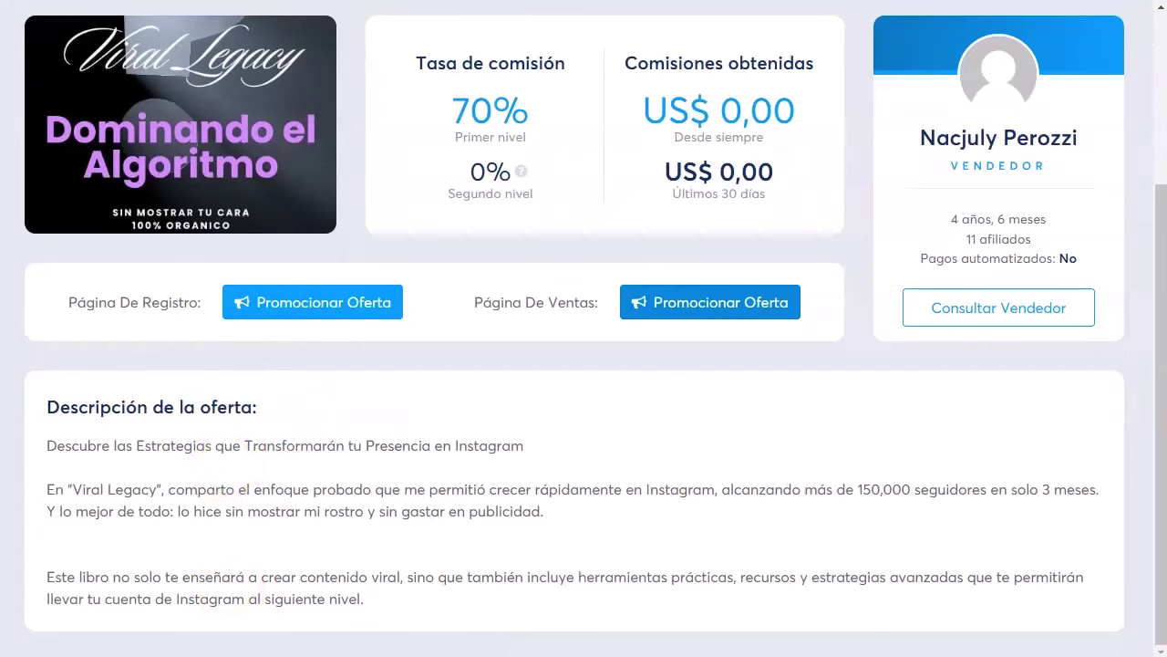
{"action": "key", "text": "ctrl+Tab"}
Step: Read through the Viral Legacy ebook sales page, covering what the product includes, its message, target audience and first bonus
{"action": "scroll", "coordinate": [396, 384], "scroll_direction": "down", "scroll_amount": 4}
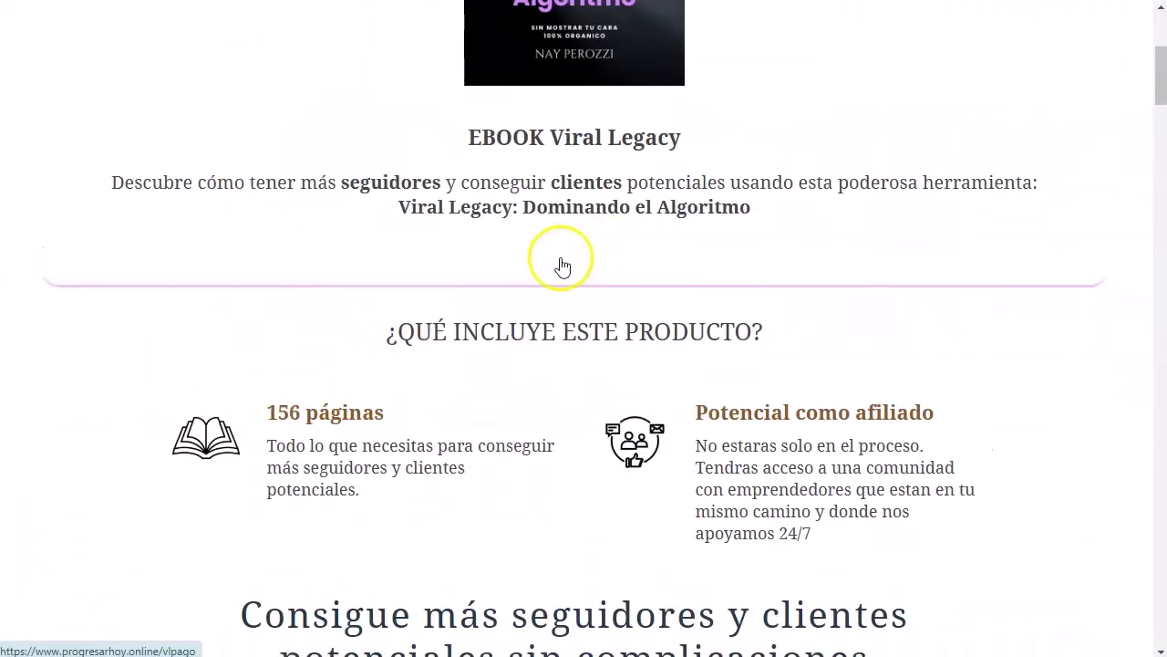
{"action": "scroll", "coordinate": [319, 388], "scroll_direction": "down", "scroll_amount": 3}
{"action": "left_click_drag", "start_coordinate": [273, 139], "coordinate": [393, 144]}
{"action": "left_click", "coordinate": [351, 206]}
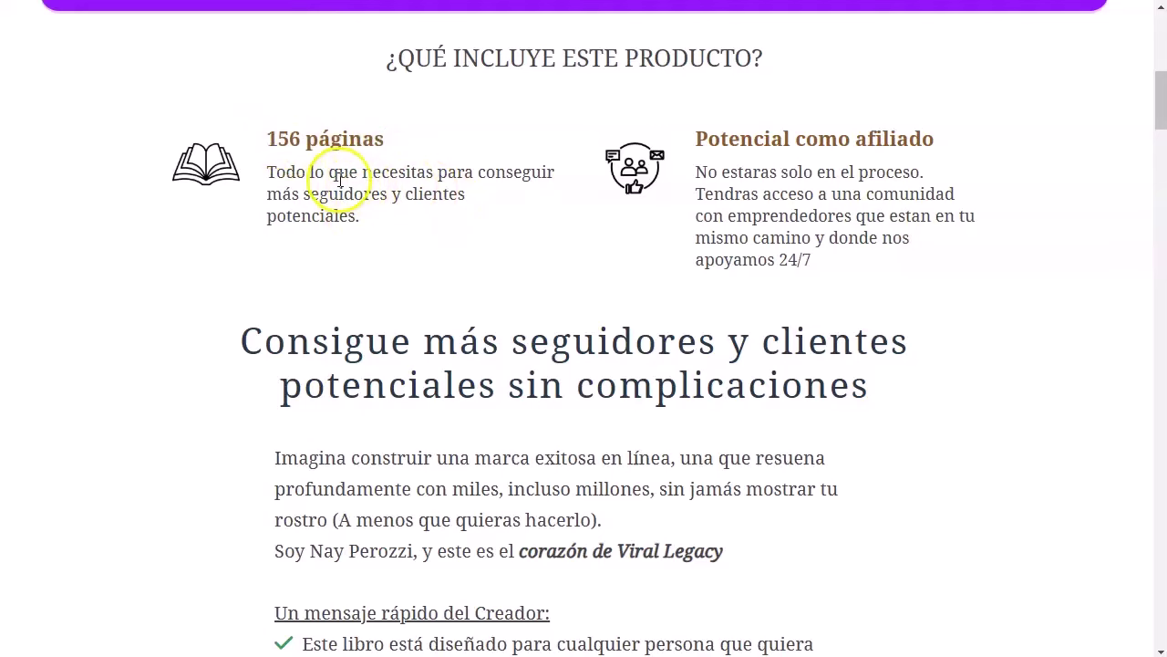
{"action": "scroll", "coordinate": [338, 136], "scroll_direction": "down", "scroll_amount": 3}
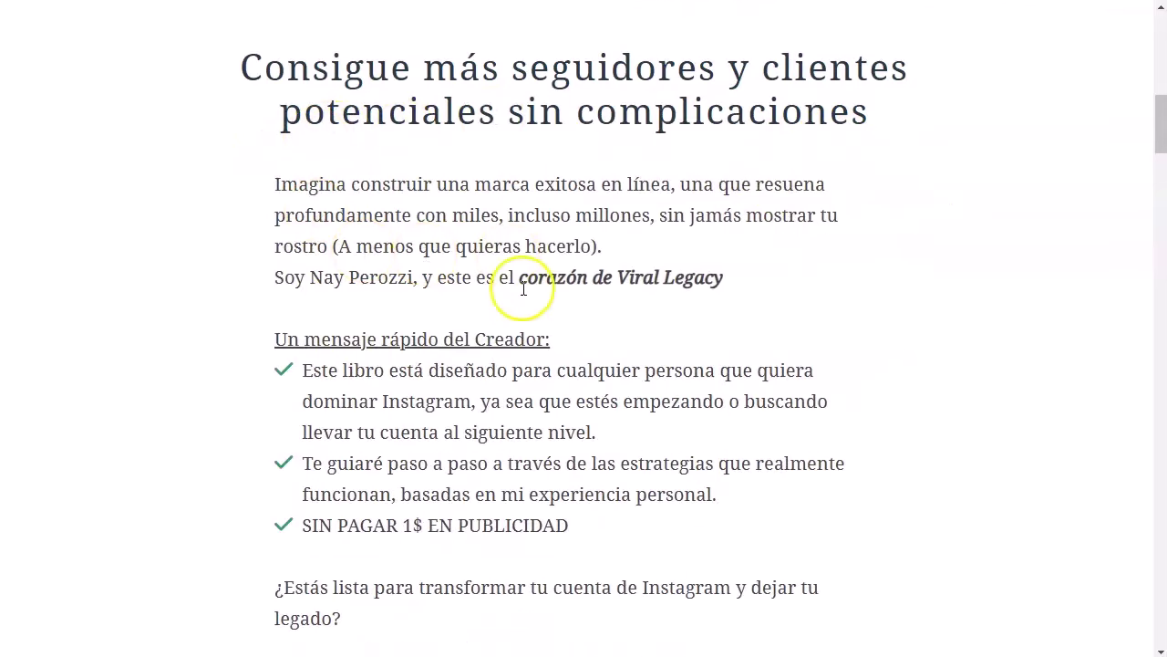
{"action": "scroll", "coordinate": [417, 404], "scroll_direction": "down", "scroll_amount": 11}
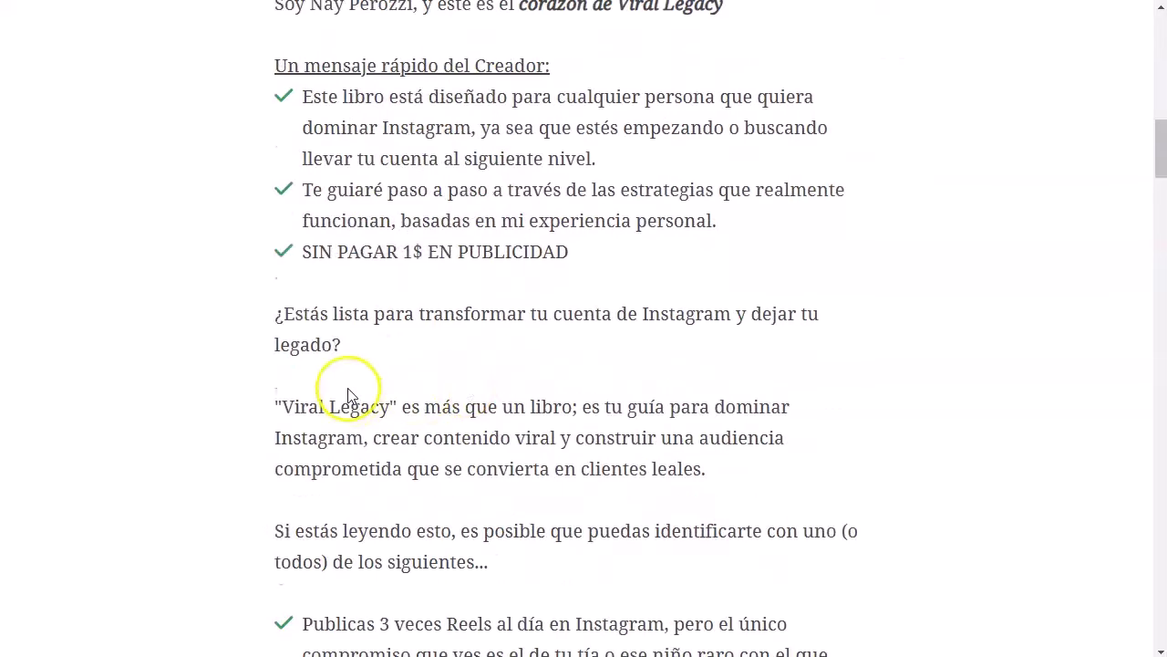
{"action": "scroll", "coordinate": [349, 387], "scroll_direction": "down", "scroll_amount": 17}
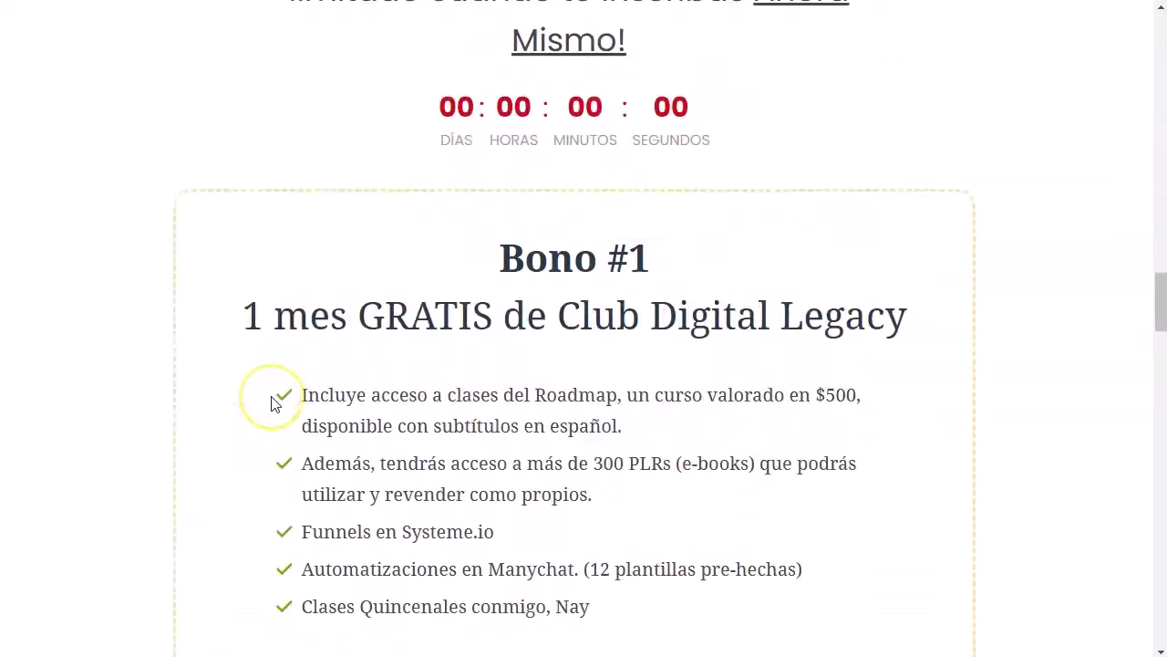
{"action": "scroll", "coordinate": [567, 315], "scroll_direction": "up", "scroll_amount": 20}
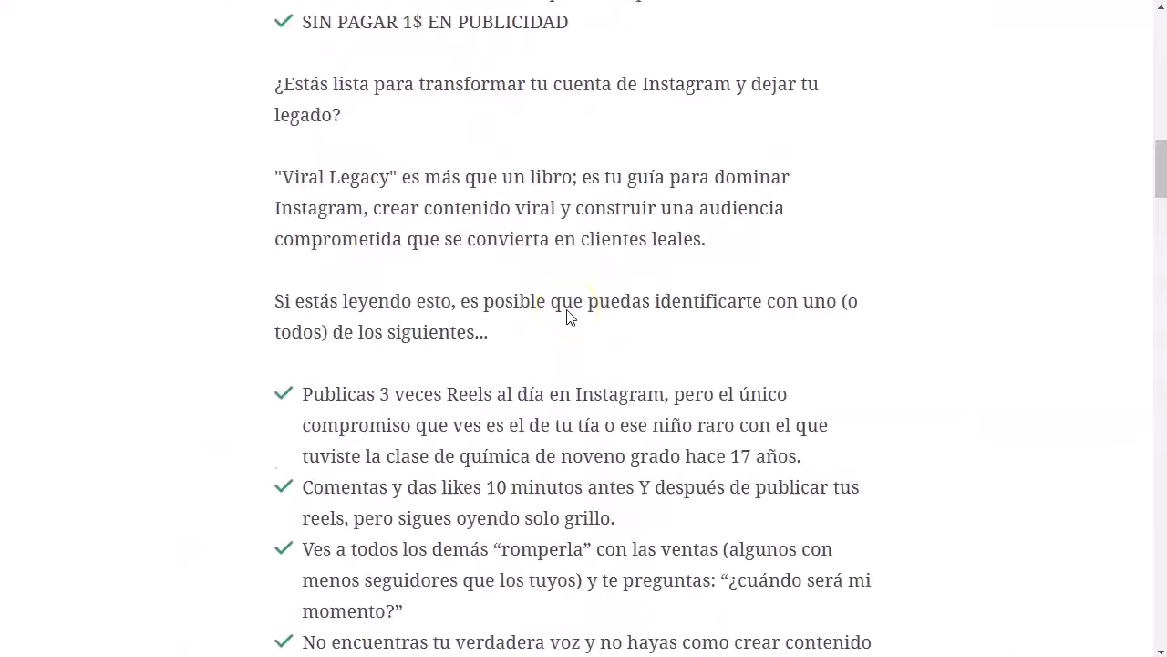
Step: Examine the ebook's price, included features and bonuses on the checkout page
{"action": "scroll", "coordinate": [878, 331], "scroll_direction": "down", "scroll_amount": 10}
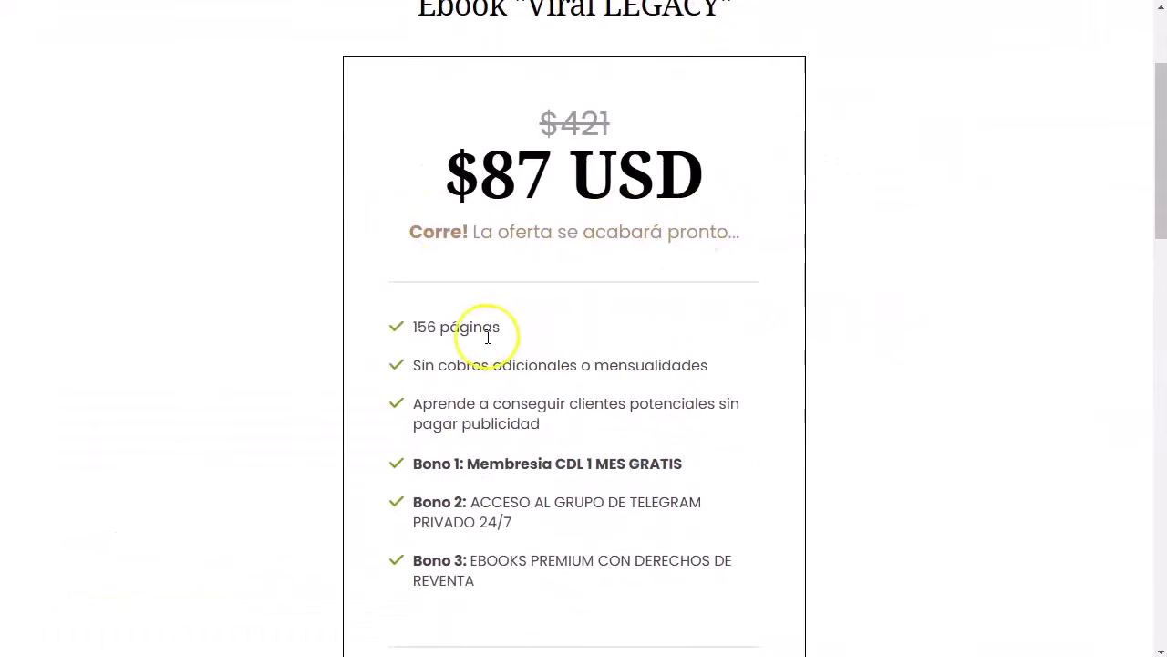
{"action": "scroll", "coordinate": [488, 337], "scroll_direction": "down", "scroll_amount": 4}
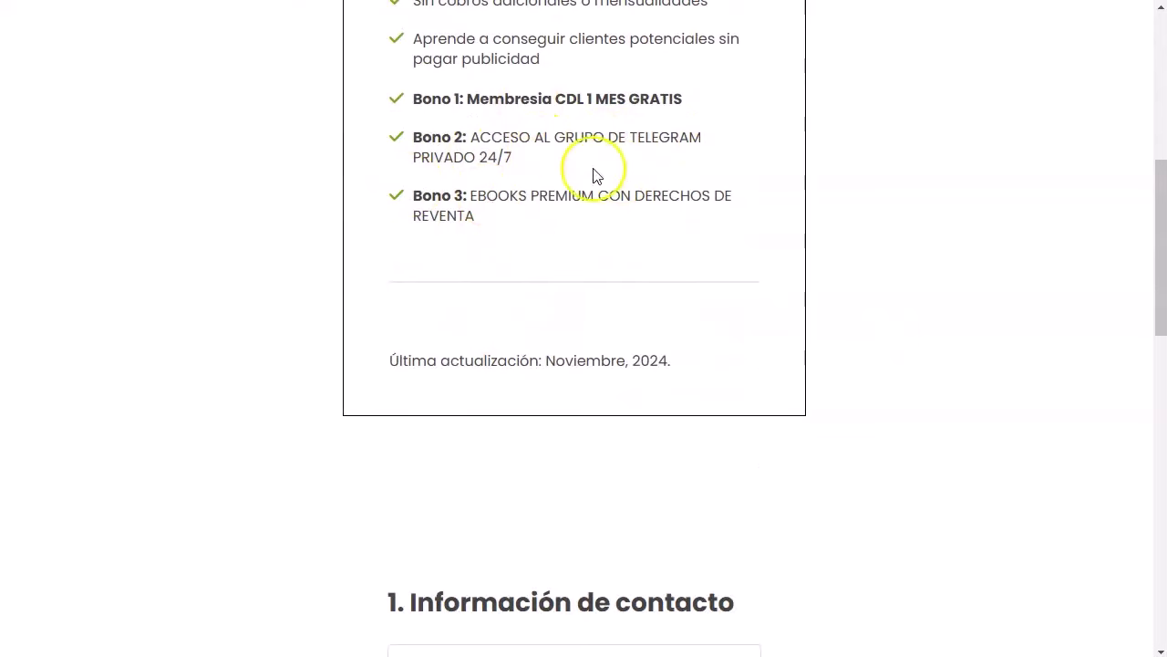
{"action": "scroll", "coordinate": [288, 418], "scroll_direction": "down", "scroll_amount": 10}
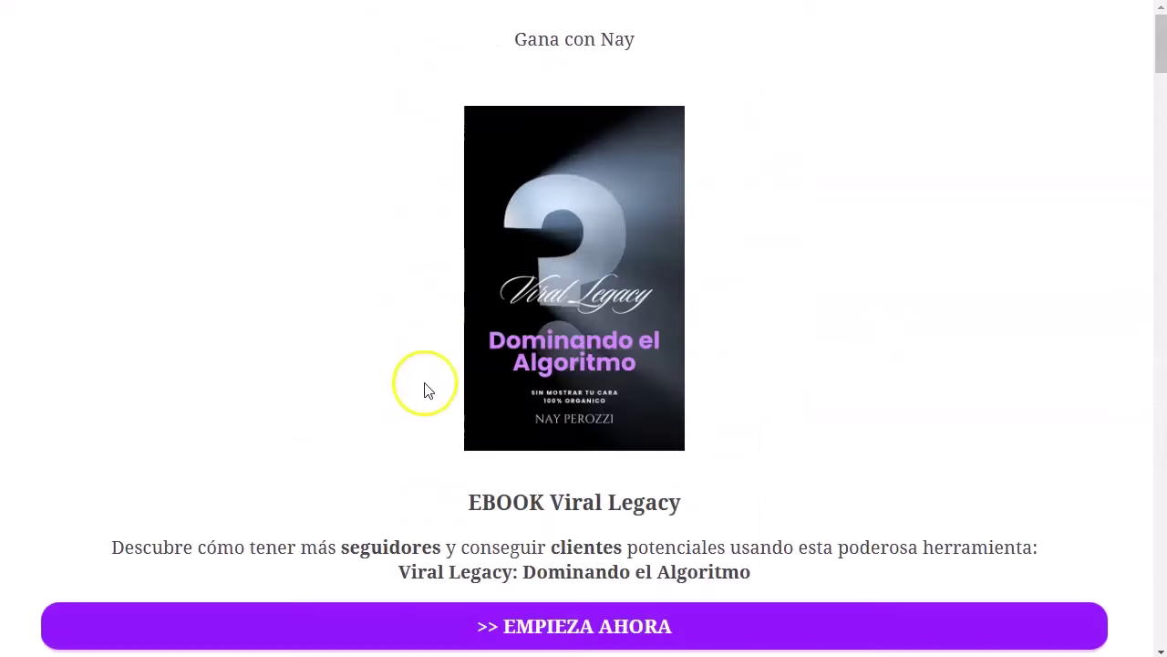
Step: Examine the sales page's full copy, remaining bonuses and customer testimonials, and return towards its beginning
{"action": "scroll", "coordinate": [425, 389], "scroll_direction": "down", "scroll_amount": 9}
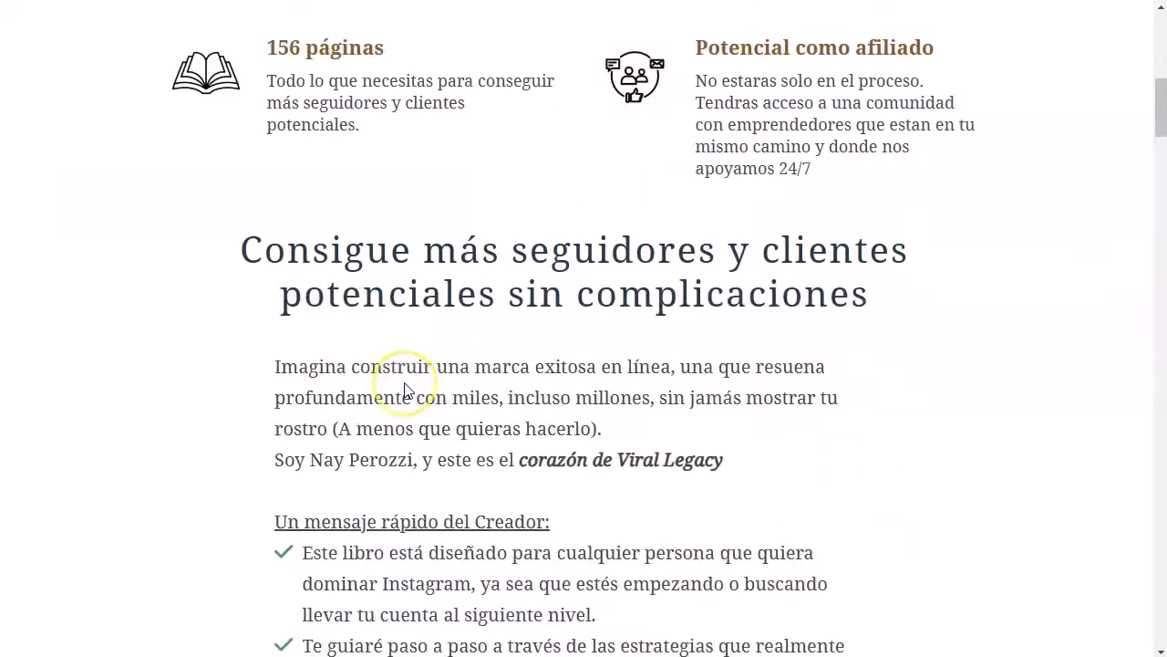
{"action": "scroll", "coordinate": [407, 383], "scroll_direction": "down", "scroll_amount": 20}
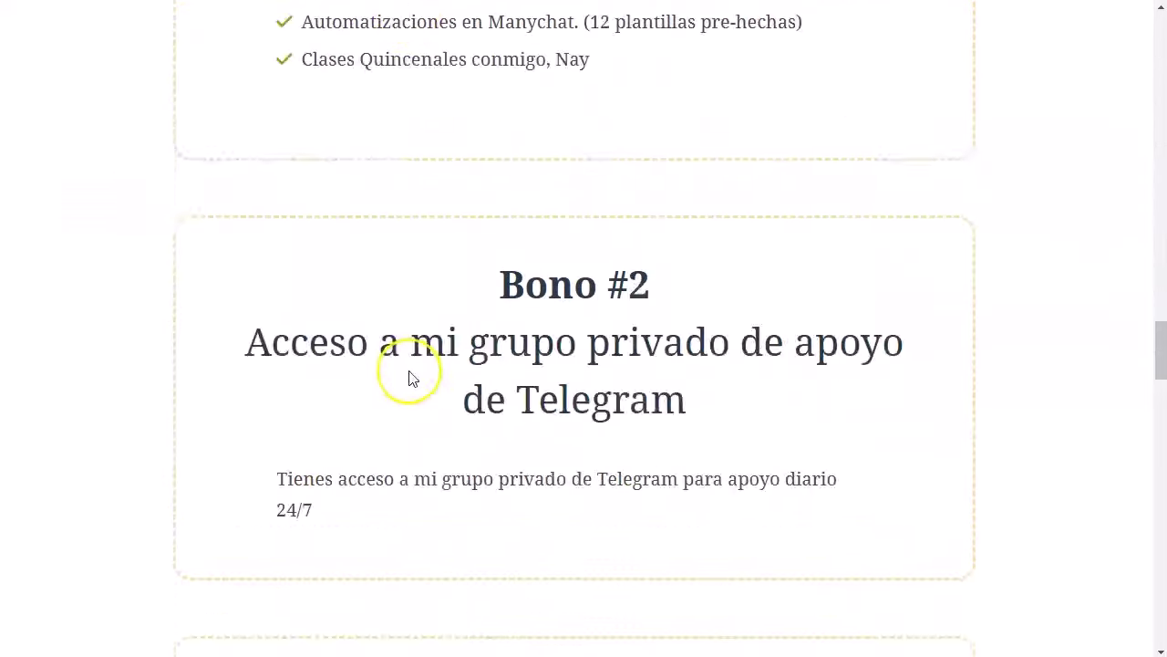
{"action": "scroll", "coordinate": [409, 378], "scroll_direction": "down", "scroll_amount": 20}
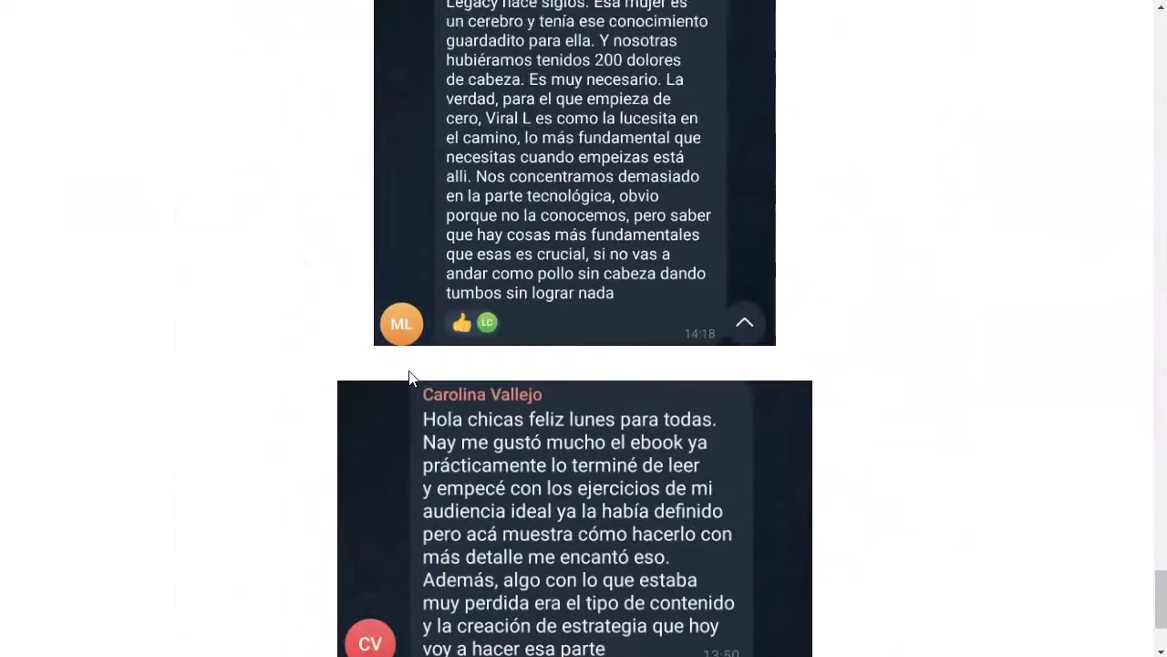
{"action": "scroll", "coordinate": [409, 378], "scroll_direction": "up", "scroll_amount": 20}
{"action": "left_click_drag", "start_coordinate": [409, 377], "coordinate": [415, 301]}
{"action": "scroll", "coordinate": [497, 433], "scroll_direction": "up", "scroll_amount": 10}
{"action": "scroll", "coordinate": [308, 247], "scroll_direction": "up", "scroll_amount": 3}
{"action": "scroll", "coordinate": [332, 233], "scroll_direction": "up", "scroll_amount": 5}
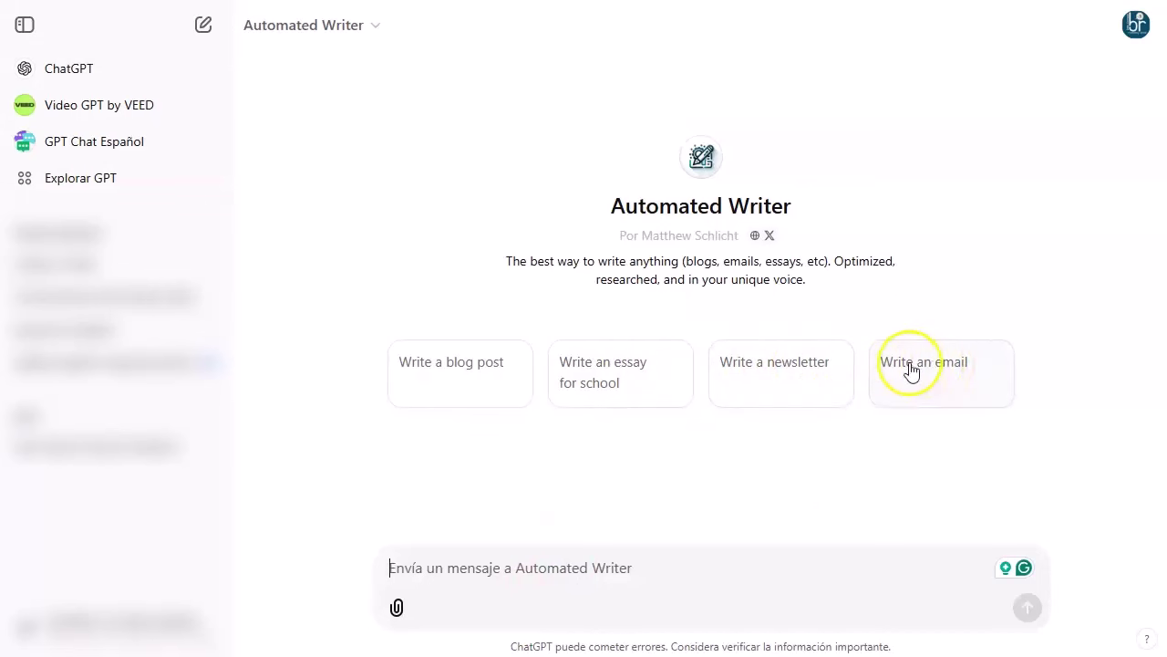
Step: Start an email-writing conversation with Automated Writer in ChatGPT and ask it "¿Hablas español?"
{"action": "left_click", "coordinate": [953, 367]}
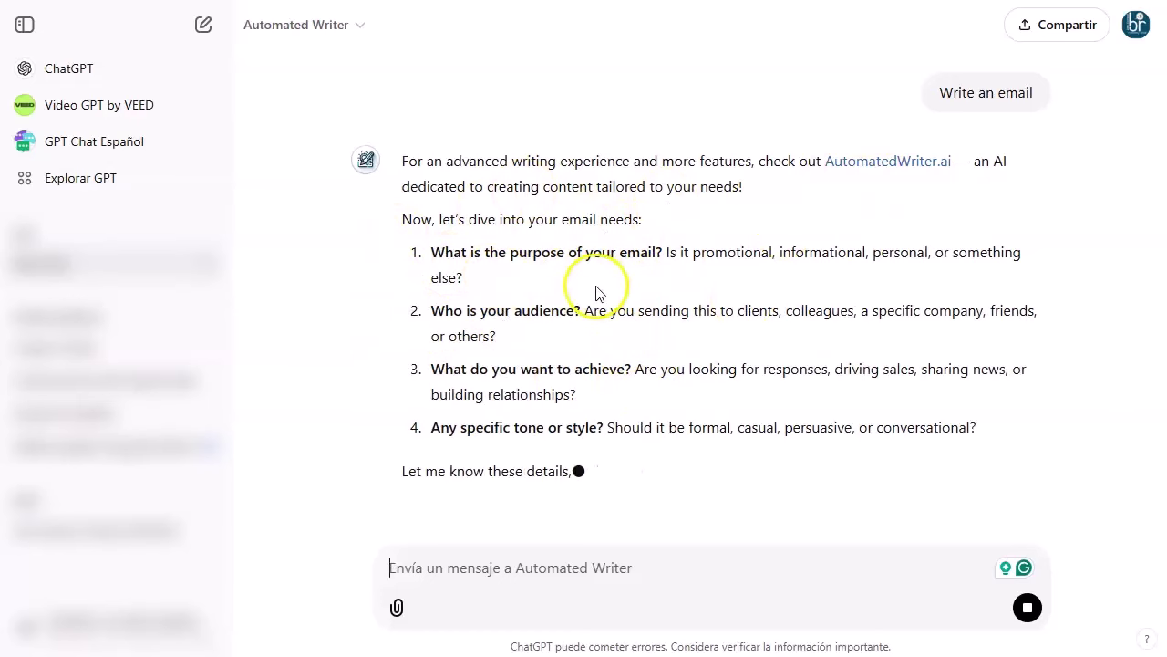
{"action": "type", "text": "Ha"}
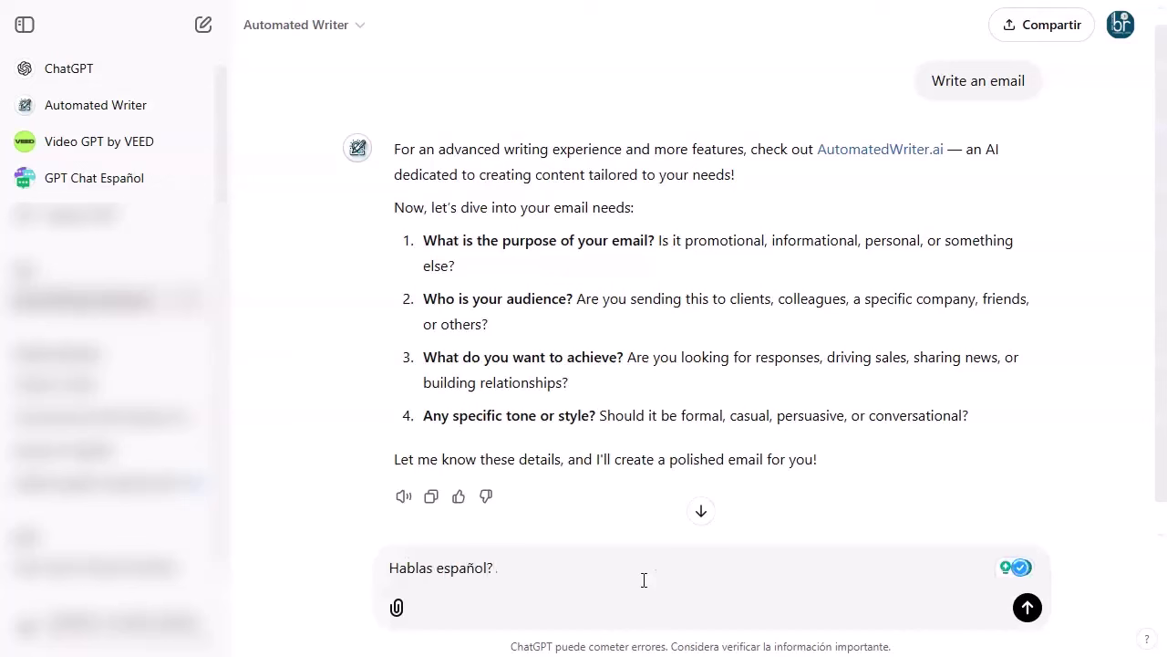
{"action": "key", "text": "Return"}
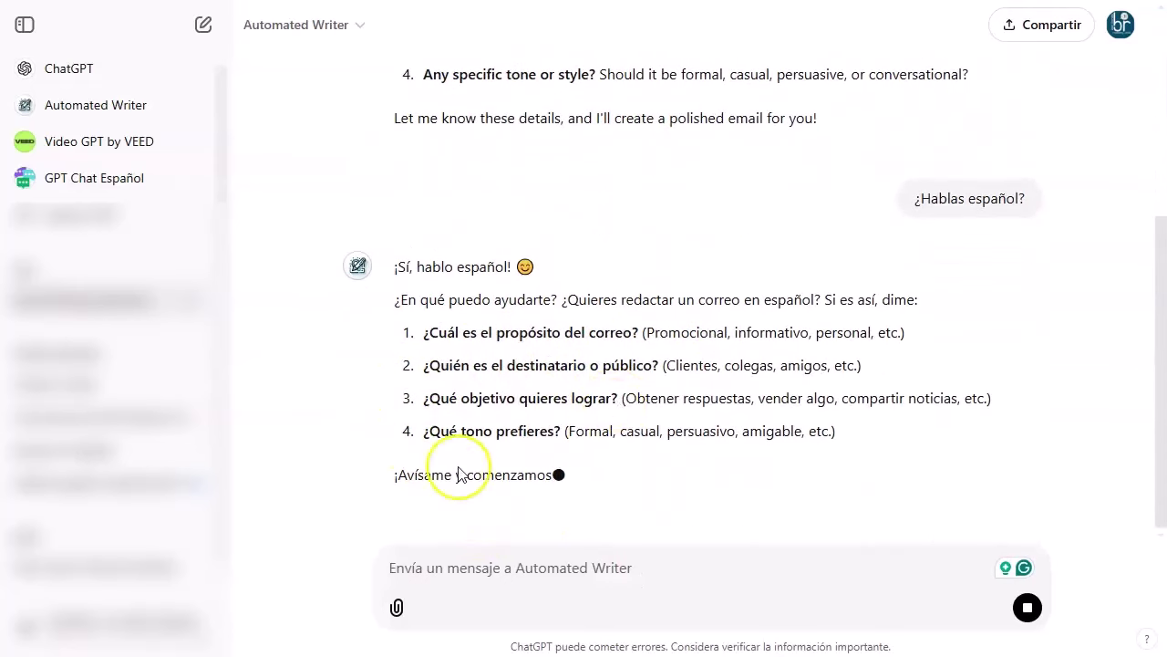
Step: Begin a new message with "Analiza por favor este texto:" followed by the copied Viral Legacy sales page text
{"action": "type", "text": "An"}
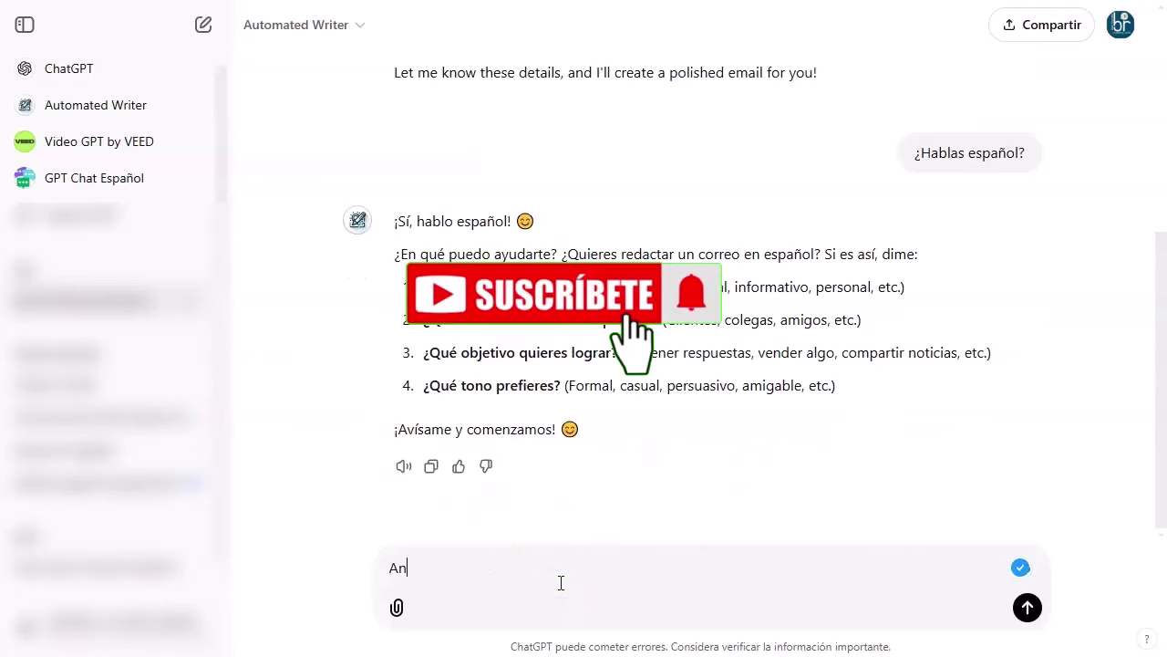
{"action": "type", "text": "aliza por favor etes t"}
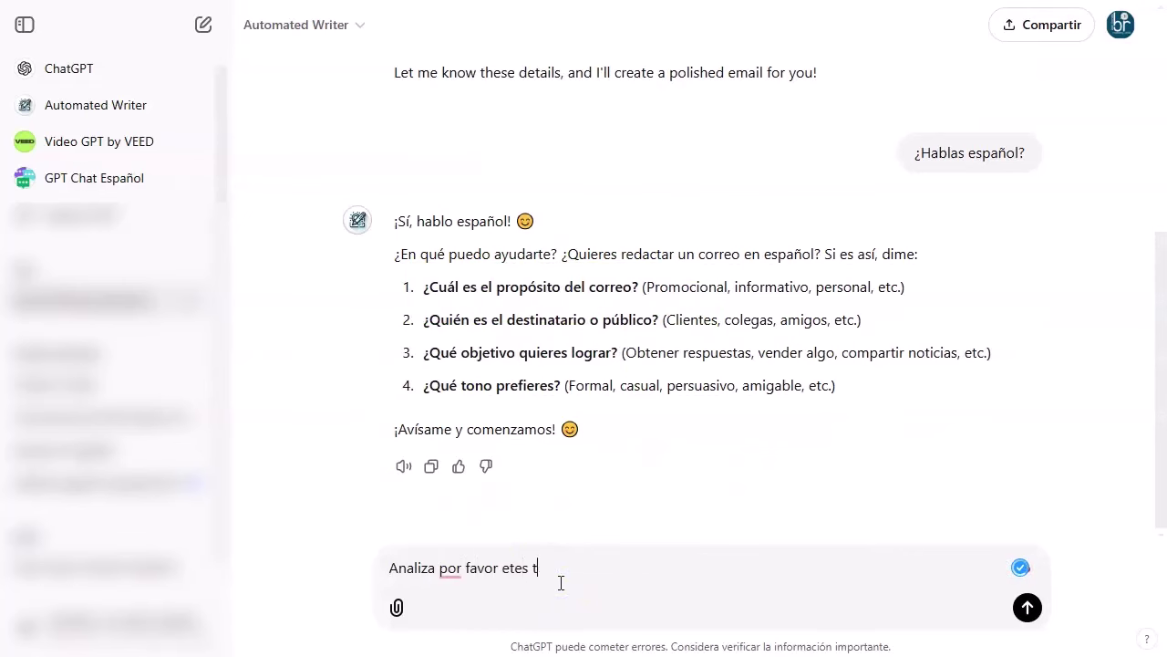
{"action": "key", "text": "BackSpace"}
{"action": "key", "text": "BackSpace"}
{"action": "key", "text": "BackSpace"}
{"action": "key", "text": "BackSpace"}
{"action": "key", "text": "BackSpace"}
{"action": "type", "text": "ste texto:"}
{"action": "key", "text": "shift+Return"}
{"action": "key", "text": "ctrl+v"}
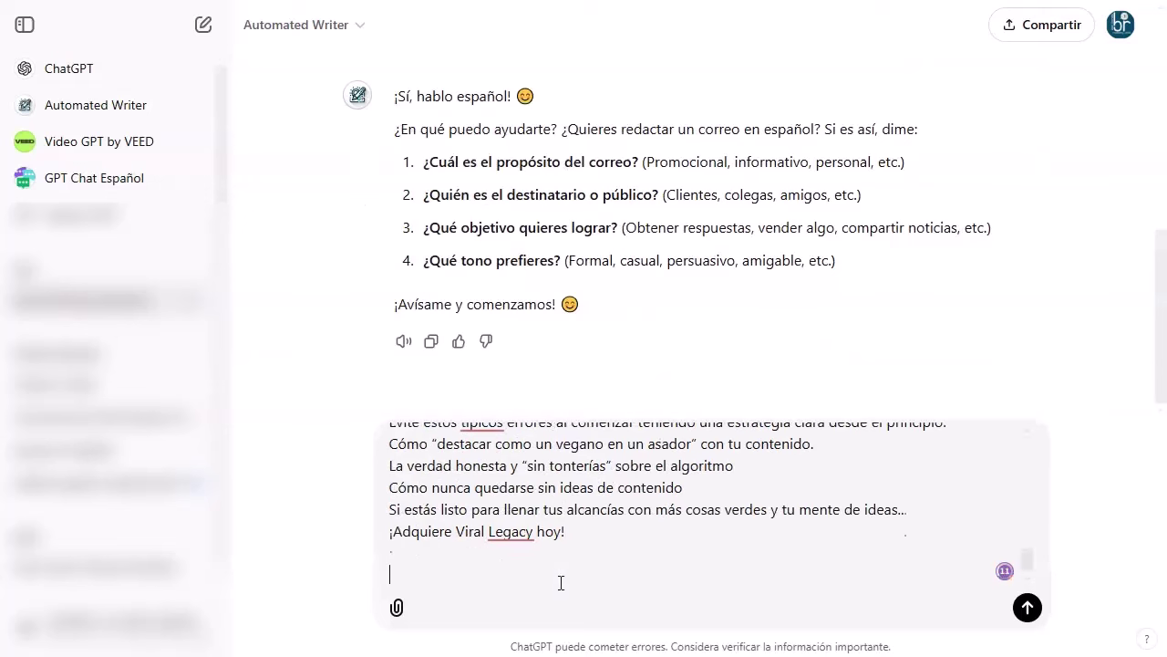
{"action": "key", "text": "shift+Return"}
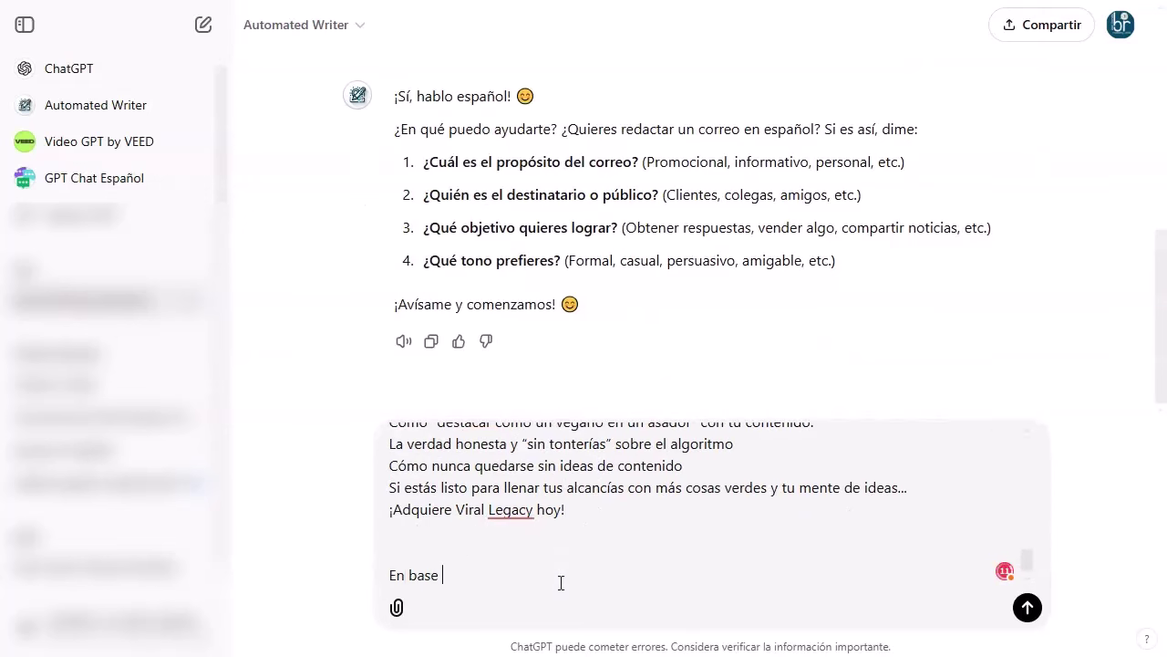
Step: Add to the message: "En base a tu analisis. Escribe una secuencia de 3 correos orientados al publico objetivo de este producto."
{"action": "type", "text": "En base a tu analisis."}
{"action": "key", "text": "shift+Return"}
{"action": "type", "text": "Escribe una secuencia de 3 correos orientados al publico objetivo de este produ"}
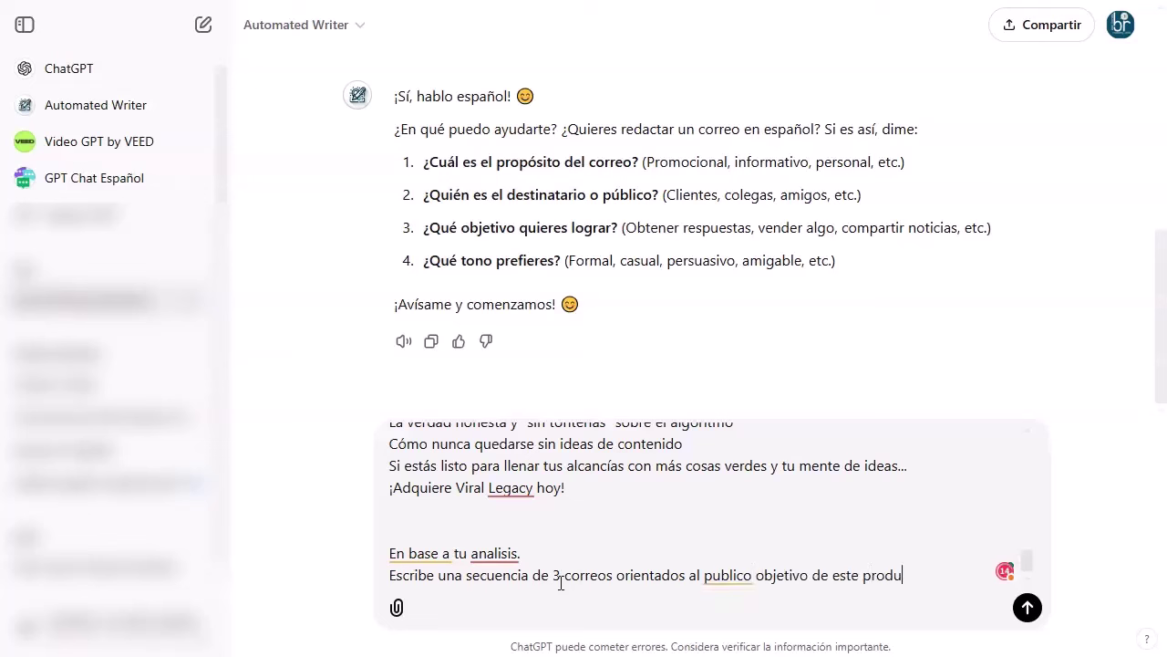
{"action": "type", "text": "cto."}
Step: Add "En base a tu análisis esta secuencia debe ser emocional y con el lenguaje específico del tarjet de este producto." and send the message
{"action": "key", "text": "shift+Return"}
{"action": "key", "text": "shift+Return"}
{"action": "type", "text": "En bas"}
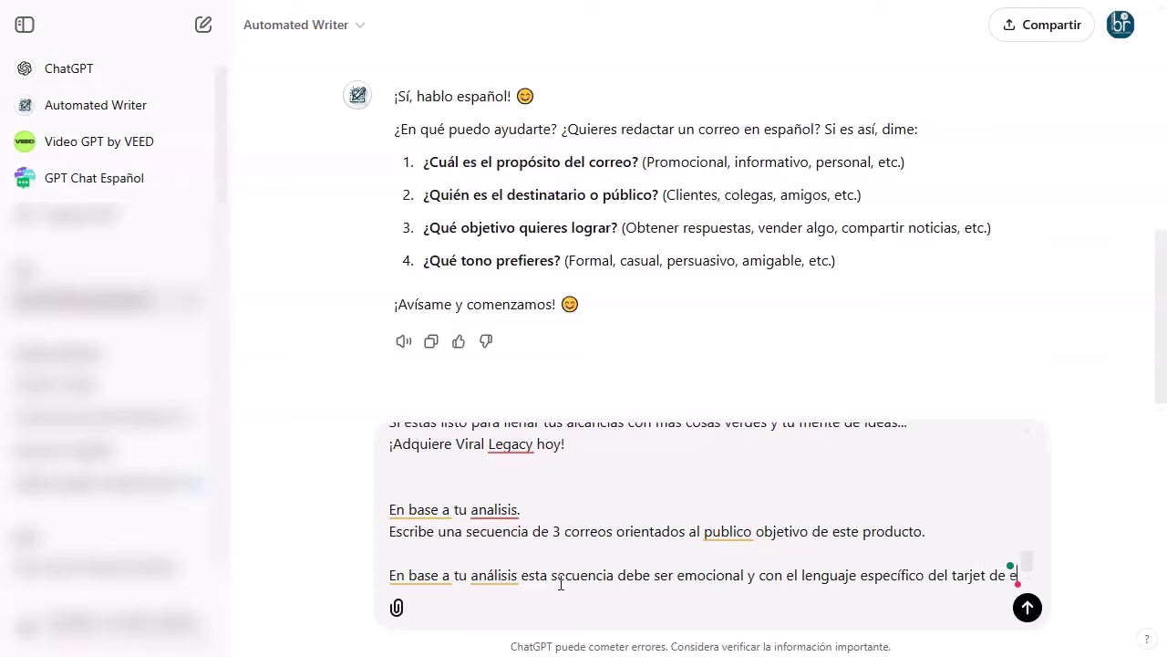
{"action": "type", "text": "st "}
{"action": "type", "text": " producto."}
{"action": "key", "text": "shift+Return"}
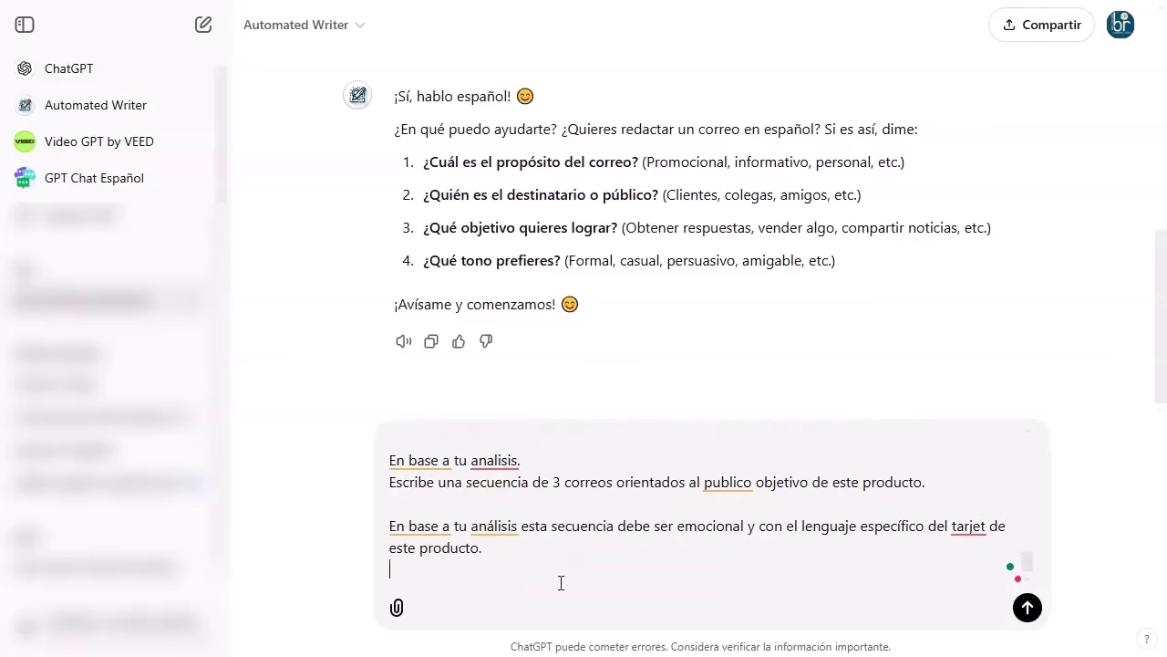
{"action": "key", "text": "Return"}
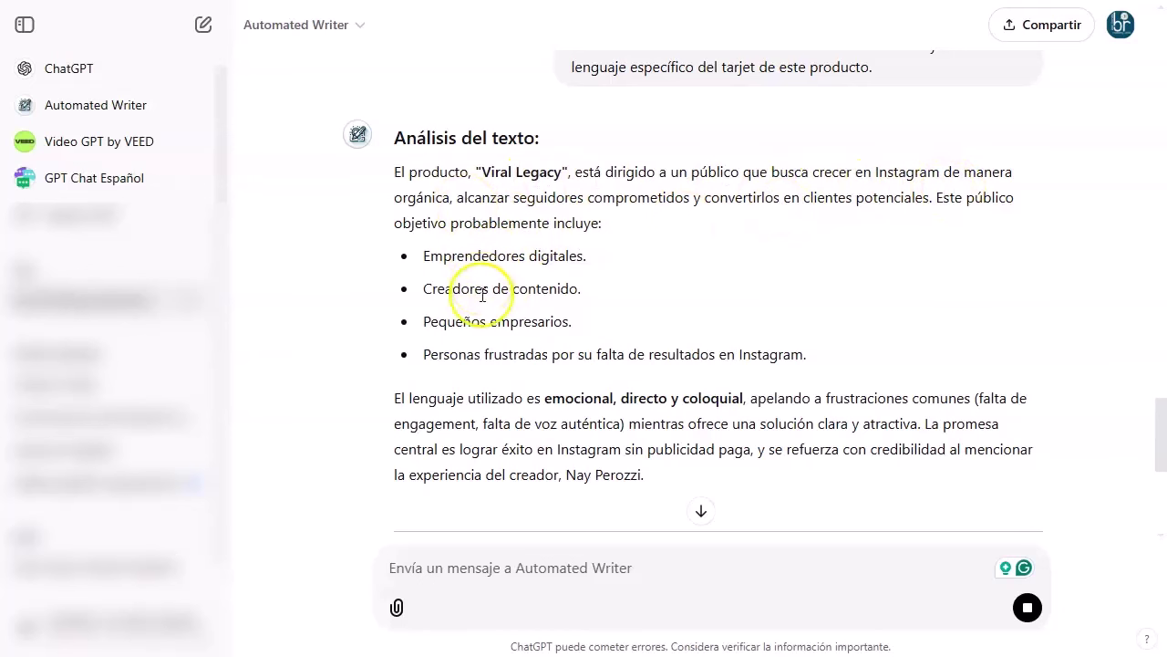
Step: Examine the reply's text analysis, including target audience and language style, and the first email's subject and body
{"action": "scroll", "coordinate": [474, 291], "scroll_direction": "down", "scroll_amount": 1}
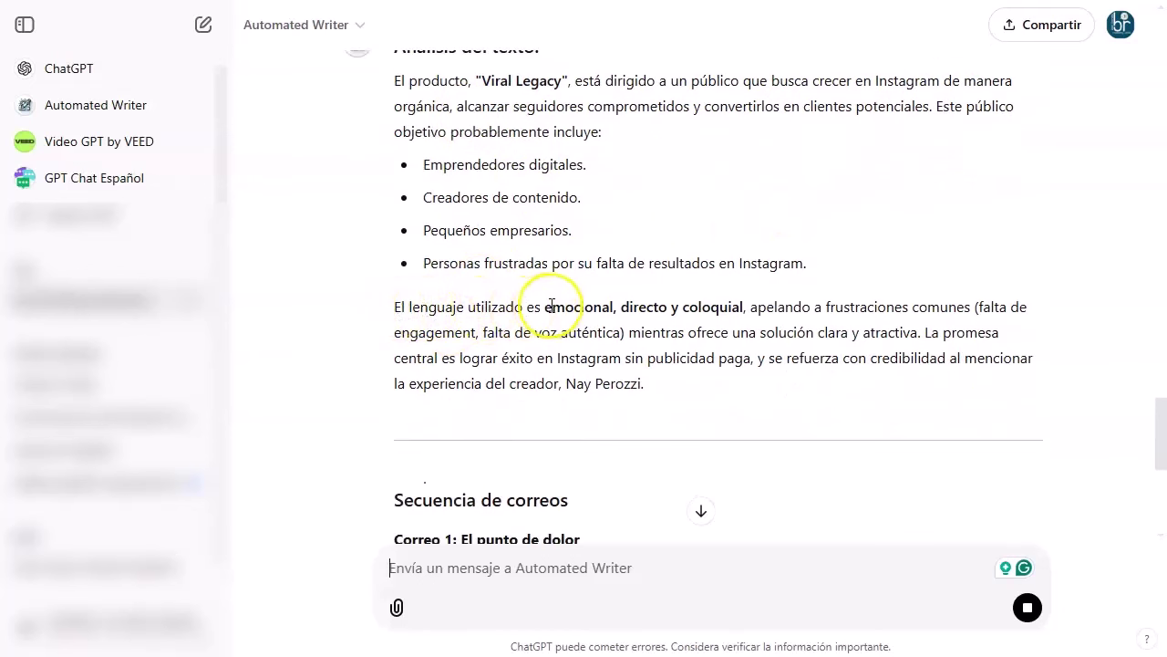
{"action": "left_click_drag", "start_coordinate": [543, 307], "coordinate": [693, 308]}
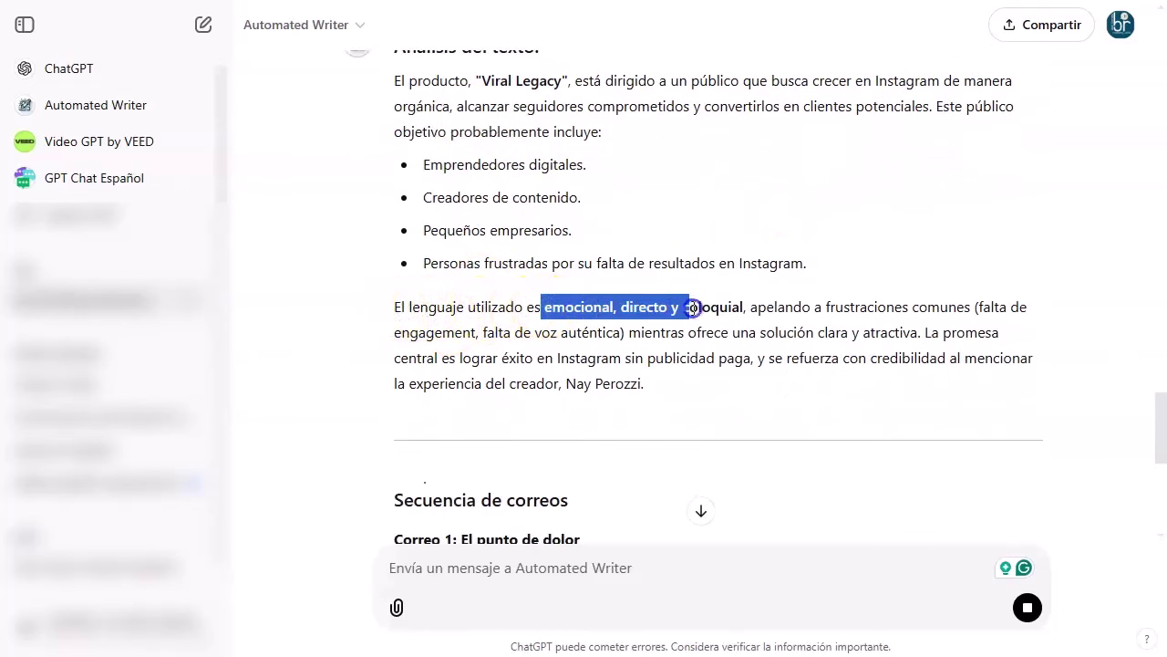
{"action": "left_click", "coordinate": [812, 328]}
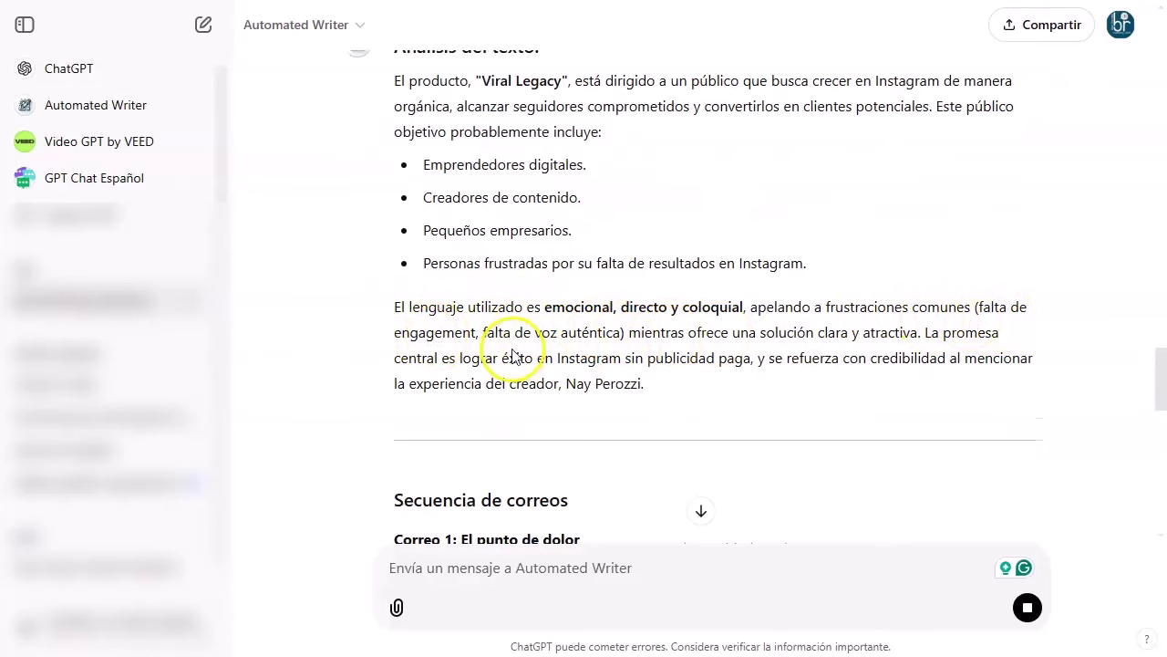
{"action": "scroll", "coordinate": [508, 334], "scroll_direction": "down", "scroll_amount": 1}
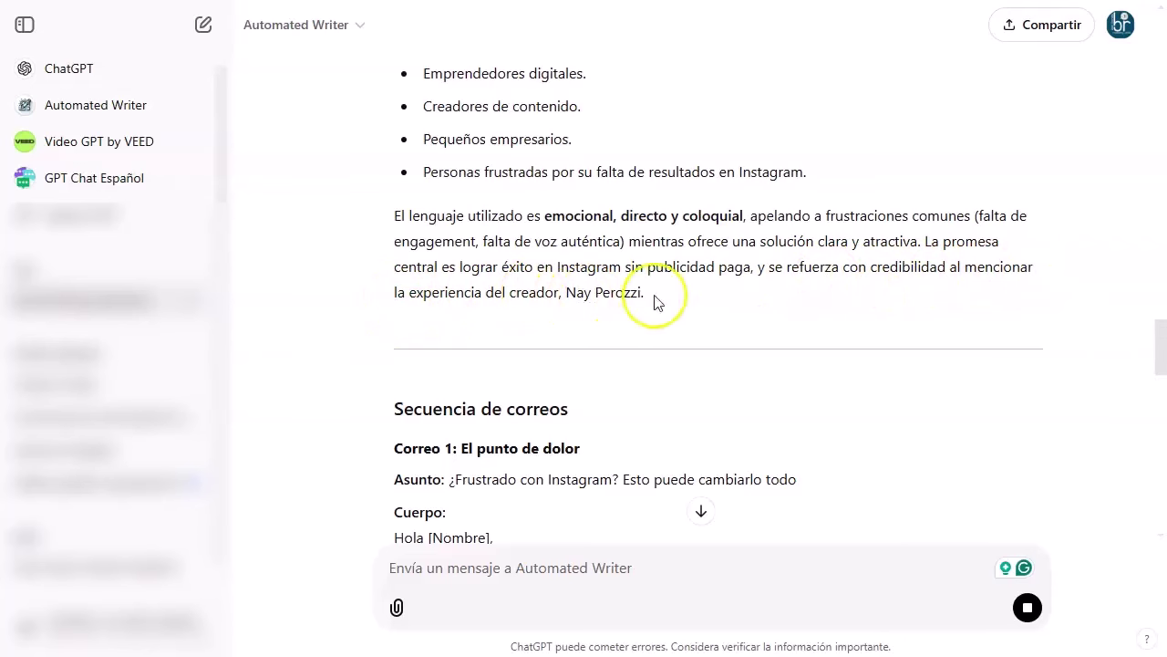
{"action": "scroll", "coordinate": [455, 324], "scroll_direction": "down", "scroll_amount": 3}
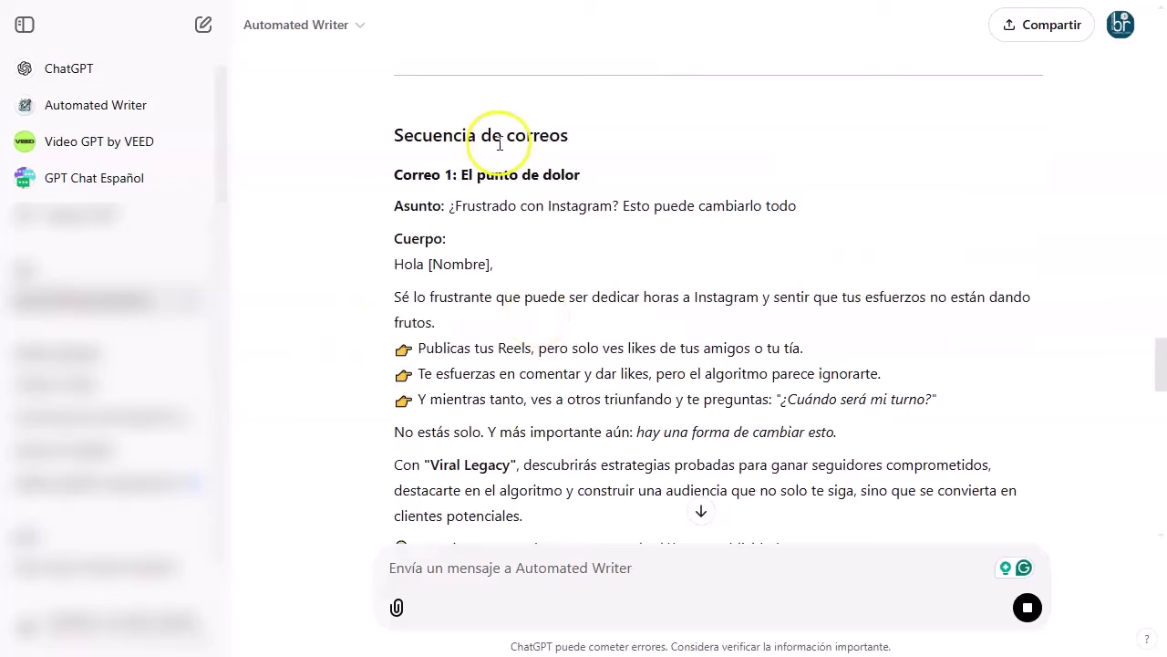
{"action": "left_click_drag", "start_coordinate": [449, 205], "coordinate": [802, 204]}
{"action": "left_click", "coordinate": [706, 214]}
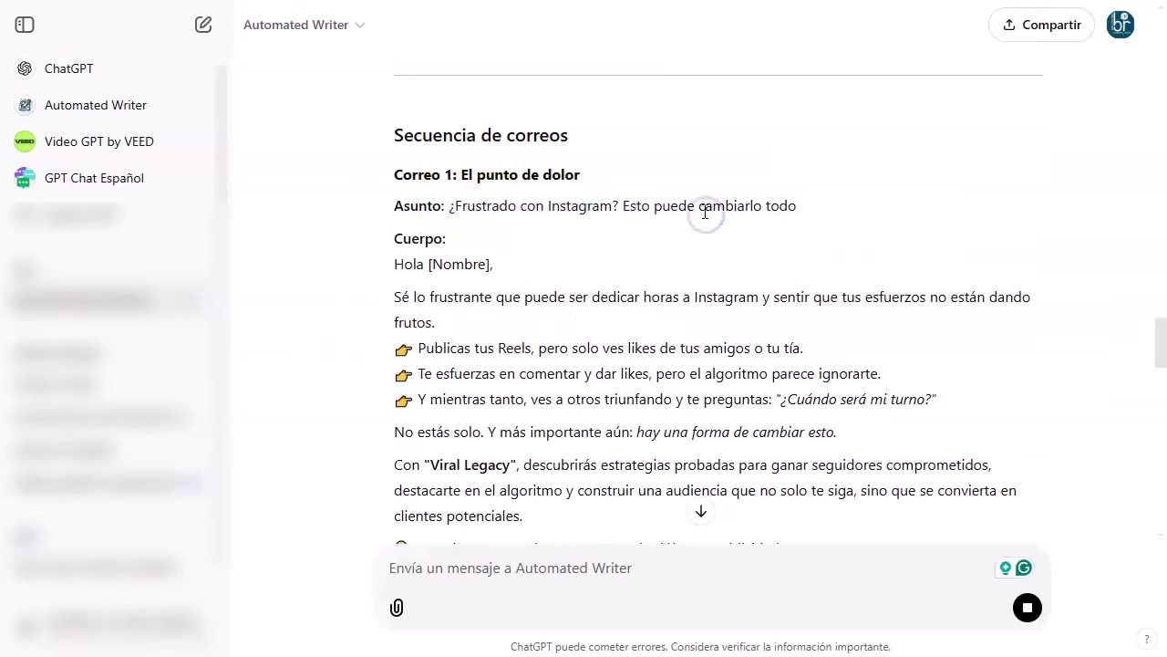
{"action": "scroll", "coordinate": [488, 337], "scroll_direction": "down", "scroll_amount": 1}
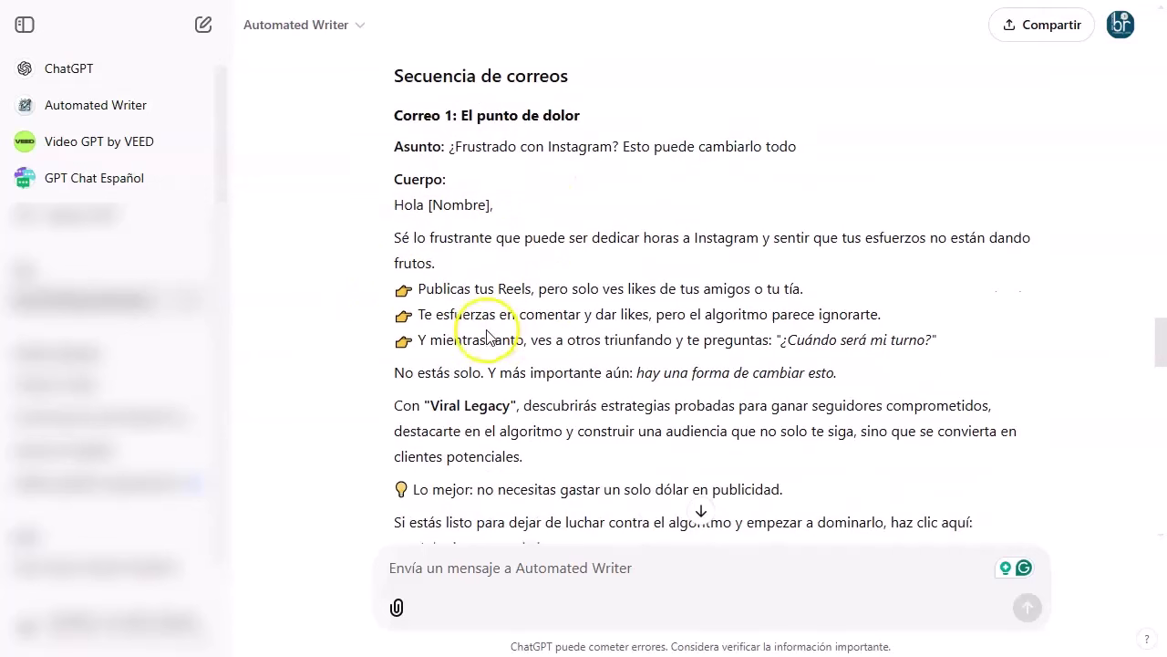
{"action": "scroll", "coordinate": [488, 338], "scroll_direction": "down", "scroll_amount": 3}
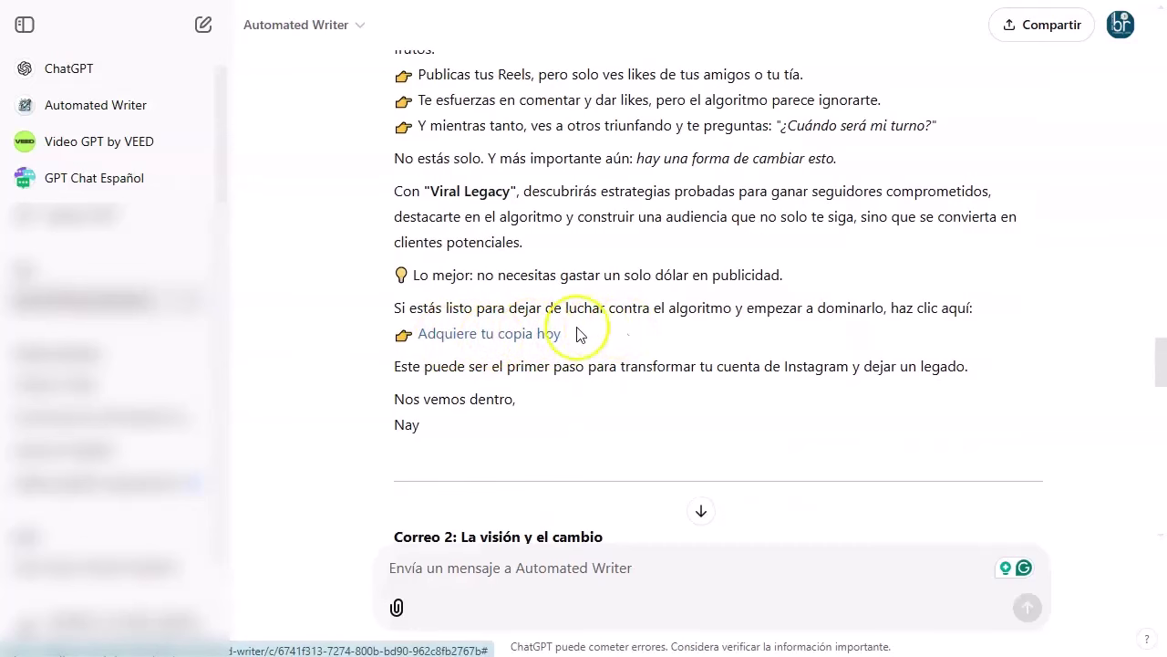
Step: Read the second and third emails of the sequence and the closing note about their language and calls to action
{"action": "scroll", "coordinate": [547, 334], "scroll_direction": "down", "scroll_amount": 4}
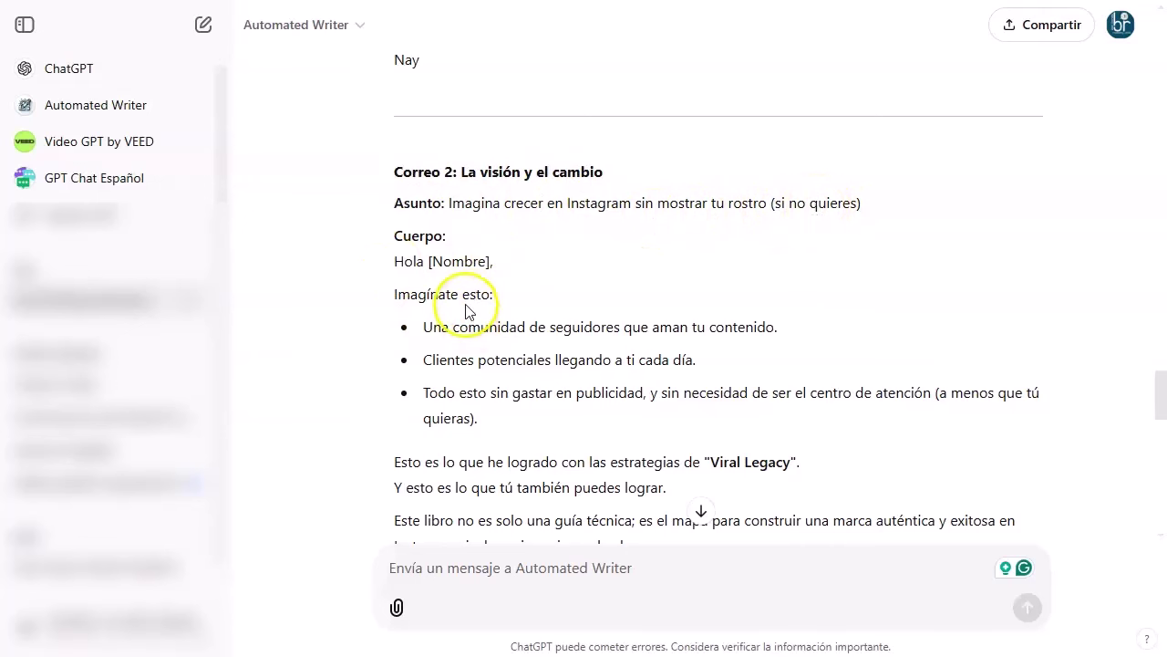
{"action": "scroll", "coordinate": [468, 307], "scroll_direction": "down", "scroll_amount": 4}
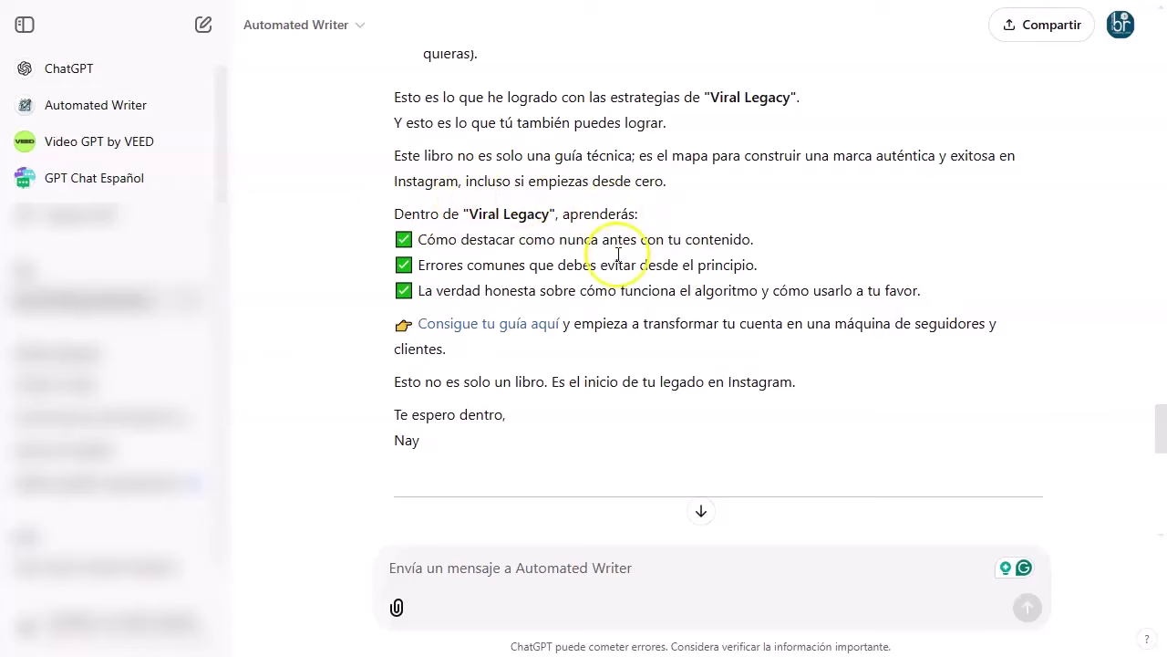
{"action": "scroll", "coordinate": [364, 324], "scroll_direction": "down", "scroll_amount": 3}
{"action": "scroll", "coordinate": [343, 321], "scroll_direction": "down", "scroll_amount": 2}
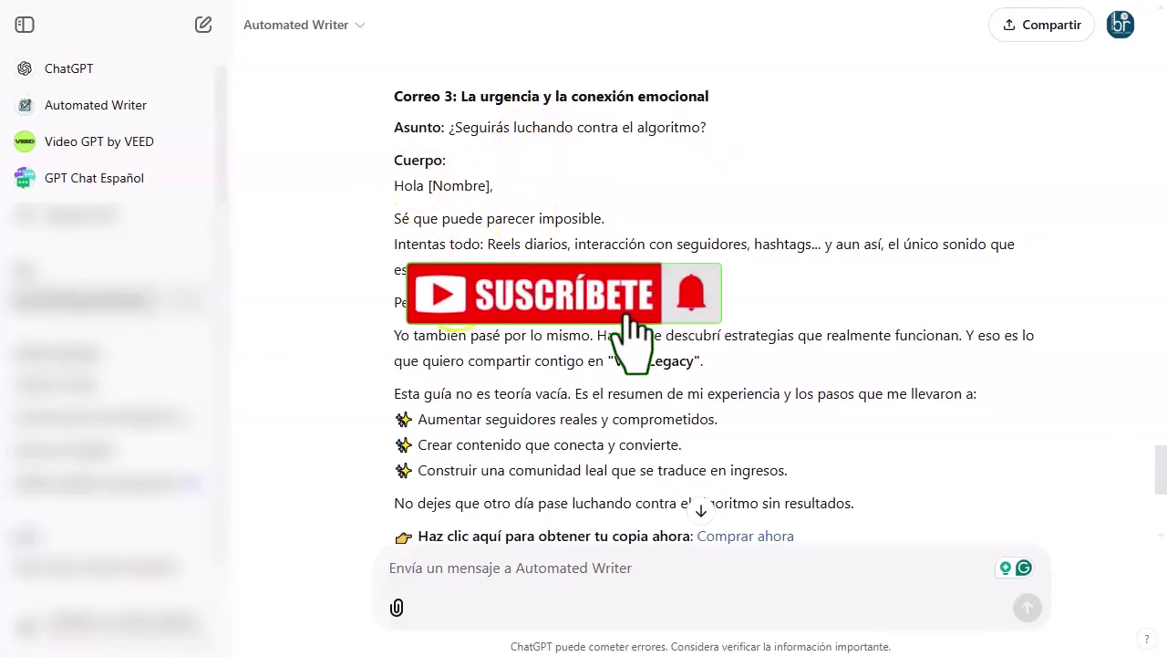
{"action": "scroll", "coordinate": [486, 324], "scroll_direction": "down", "scroll_amount": 2}
{"action": "scroll", "coordinate": [486, 325], "scroll_direction": "down", "scroll_amount": 2}
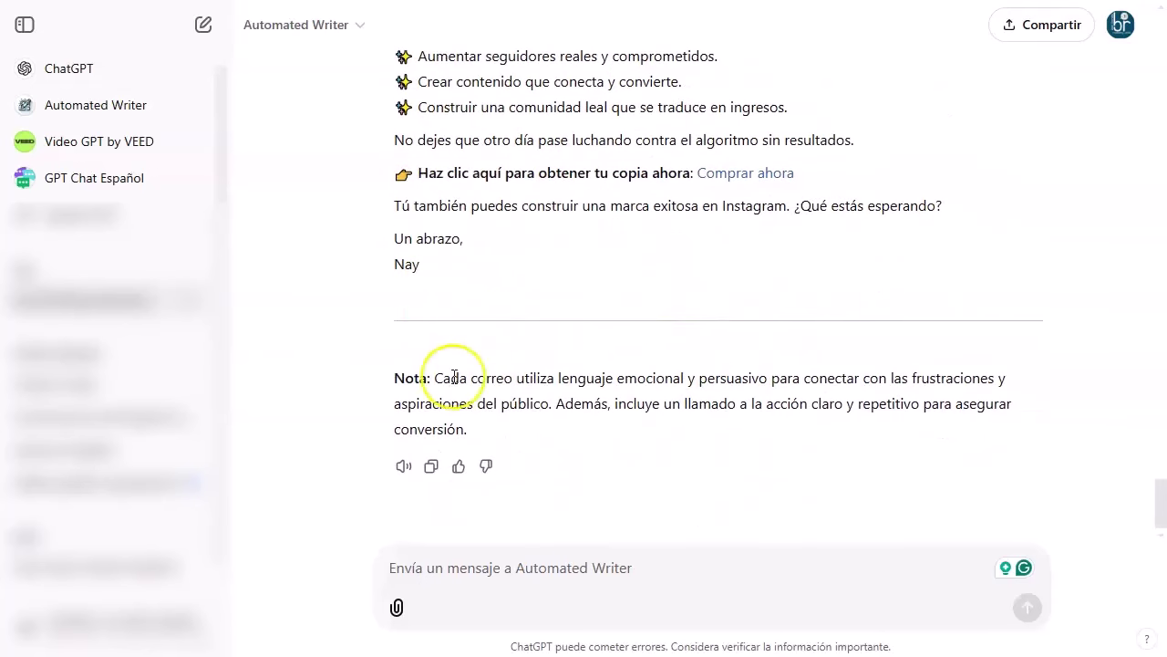
{"action": "left_click_drag", "start_coordinate": [432, 377], "coordinate": [581, 381]}
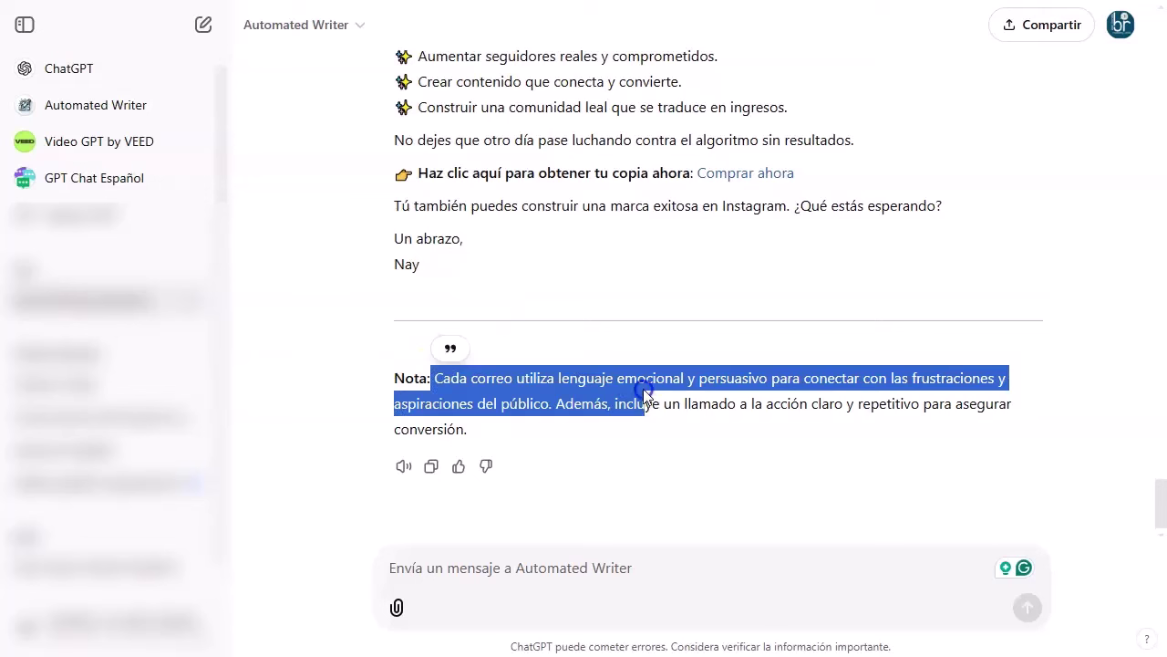
{"action": "mouse_move", "coordinate": [686, 377]}
{"action": "left_mouse_down"}
{"action": "mouse_move", "coordinate": [850, 374]}
{"action": "mouse_move", "coordinate": [859, 408]}
{"action": "left_mouse_up"}
{"action": "left_click", "coordinate": [947, 395]}
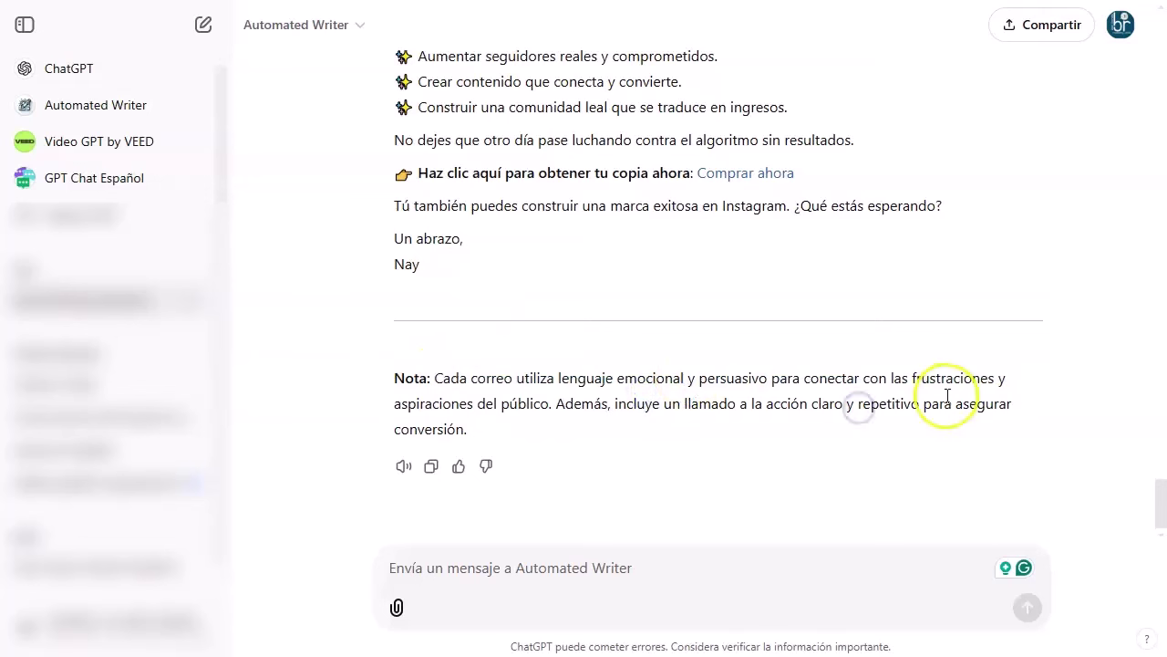
{"action": "left_click", "coordinate": [556, 404]}
{"action": "left_click", "coordinate": [665, 404]}
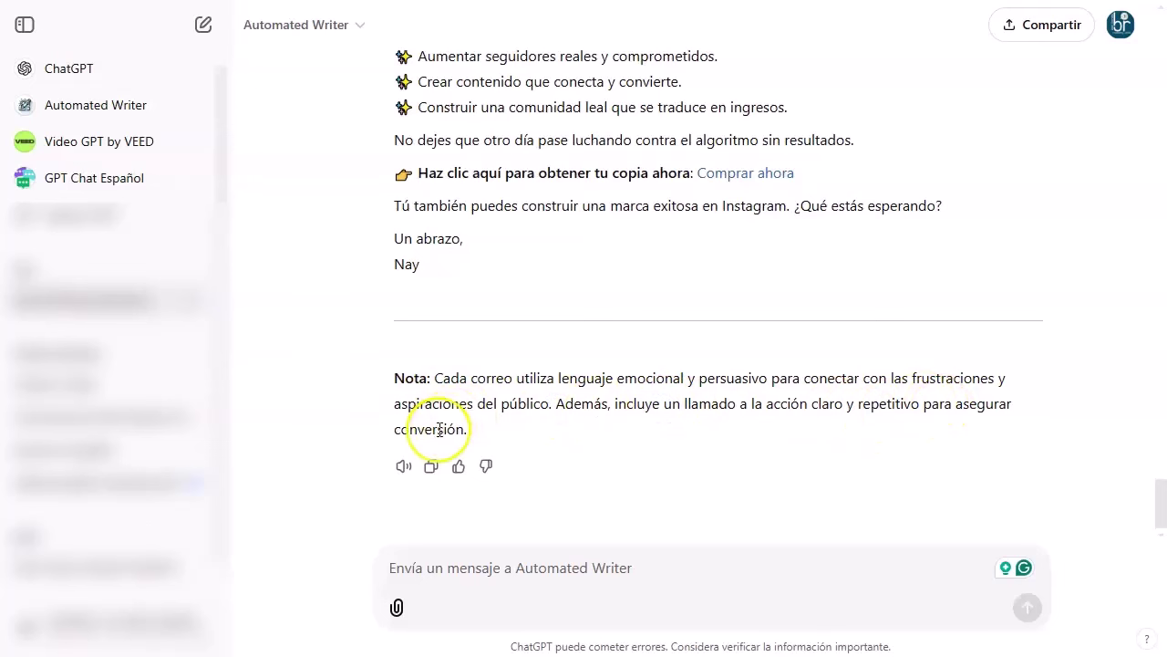
Step: Review the whole exchange again, comparing the submitted sales page text and instructions with the analysis and the three emails
{"action": "scroll", "coordinate": [483, 383], "scroll_direction": "up", "scroll_amount": 10}
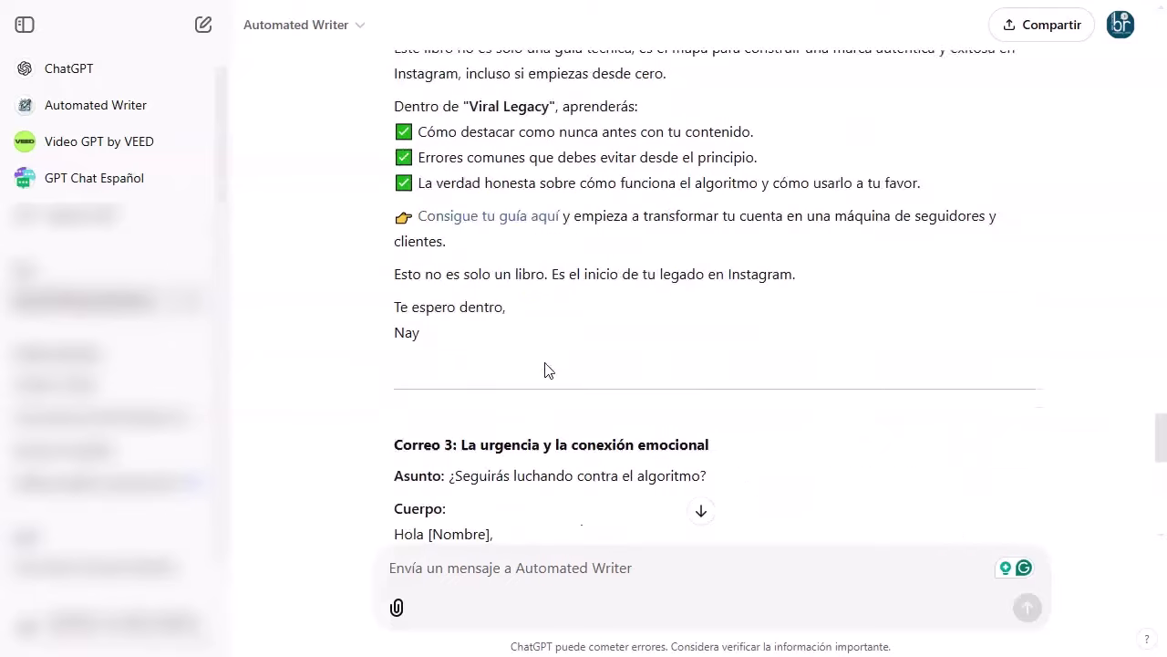
{"action": "scroll", "coordinate": [547, 368], "scroll_direction": "up", "scroll_amount": 5}
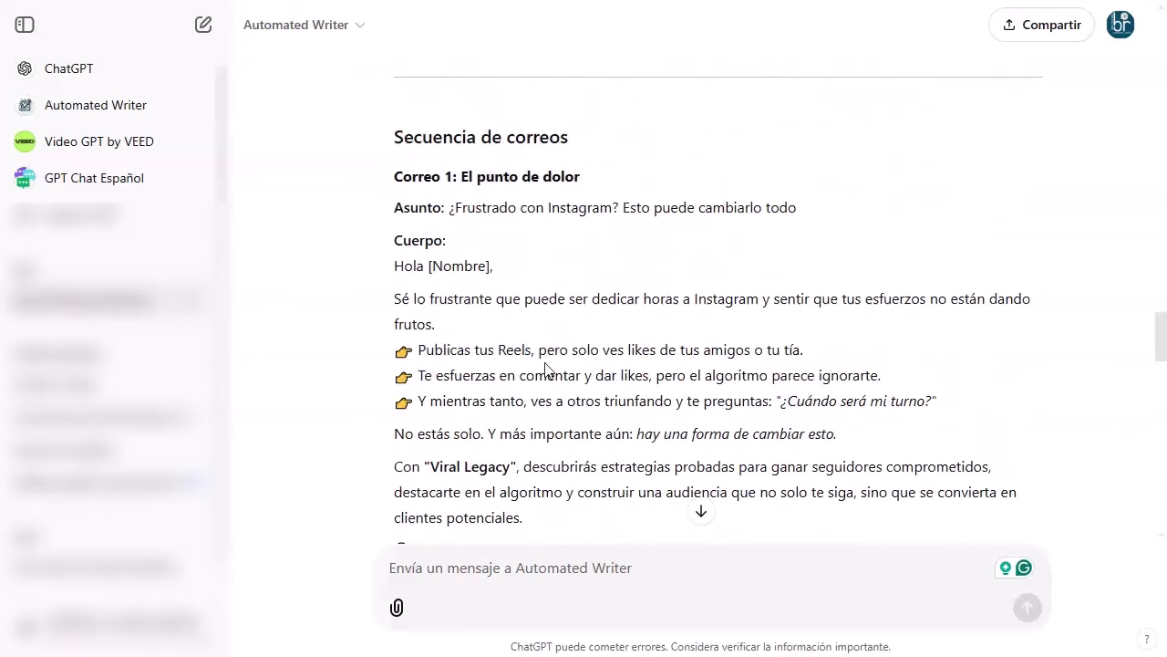
{"action": "scroll", "coordinate": [547, 368], "scroll_direction": "up", "scroll_amount": 5}
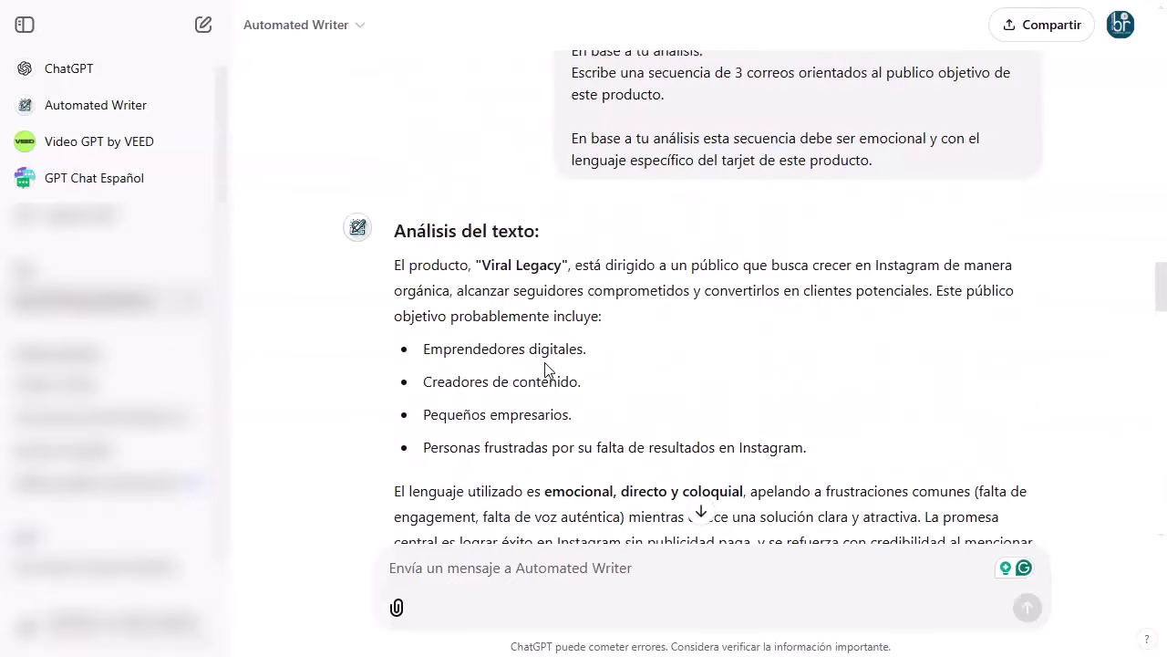
{"action": "scroll", "coordinate": [547, 368], "scroll_direction": "down", "scroll_amount": 5}
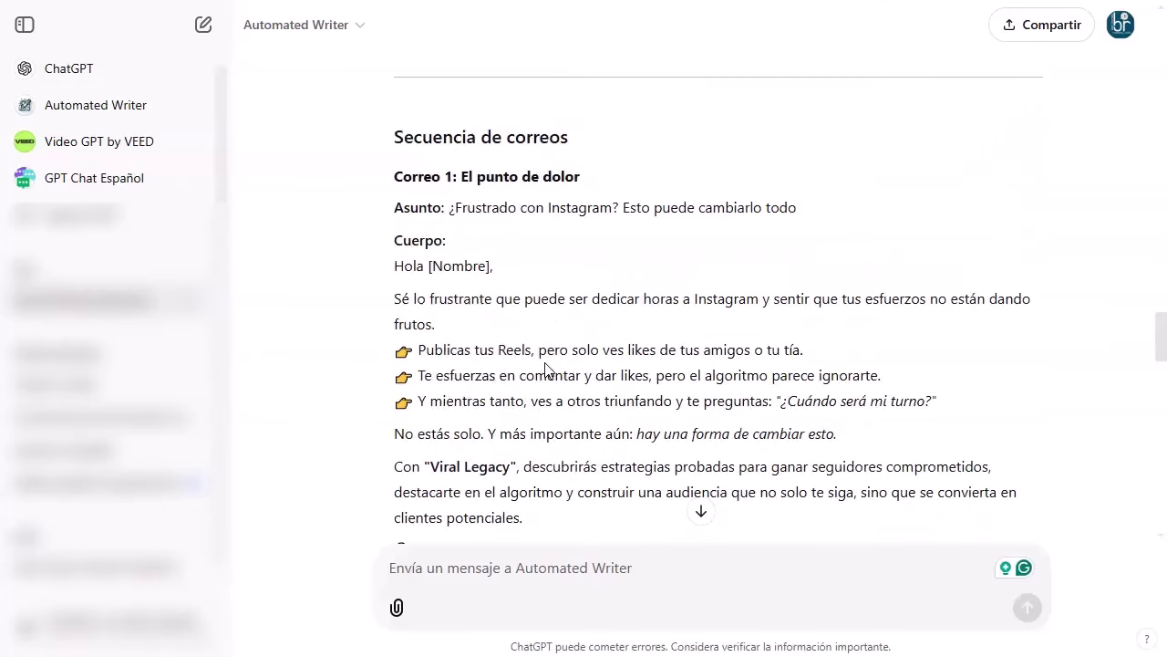
{"action": "scroll", "coordinate": [547, 368], "scroll_direction": "up", "scroll_amount": 10}
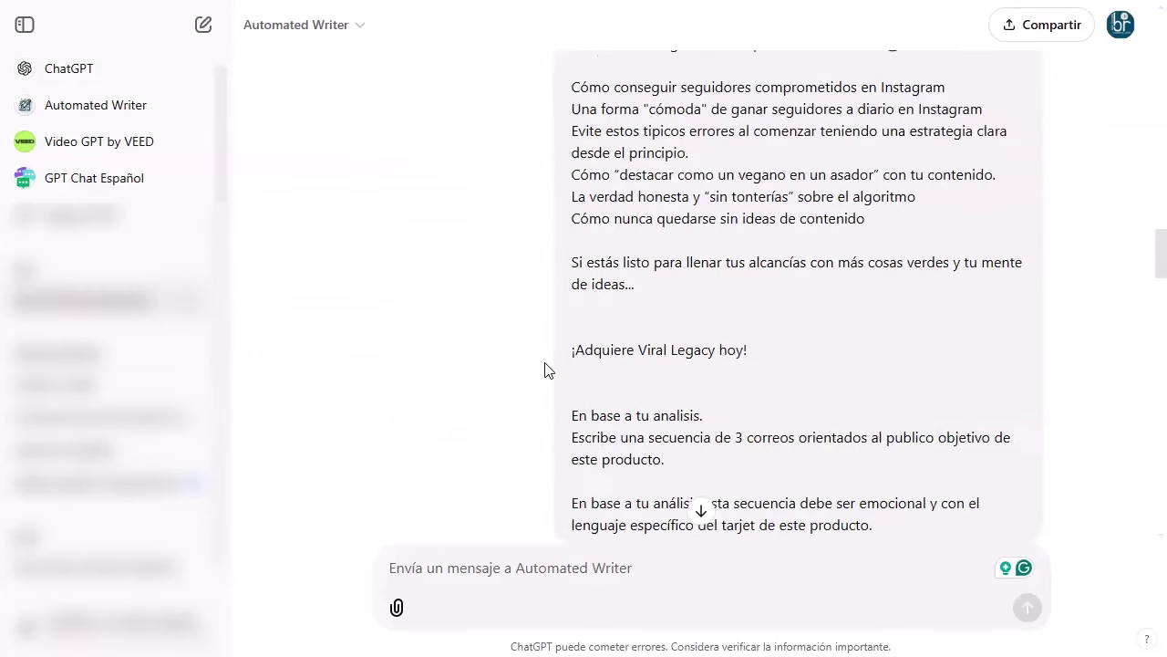
{"action": "scroll", "coordinate": [635, 283], "scroll_direction": "up", "scroll_amount": 5}
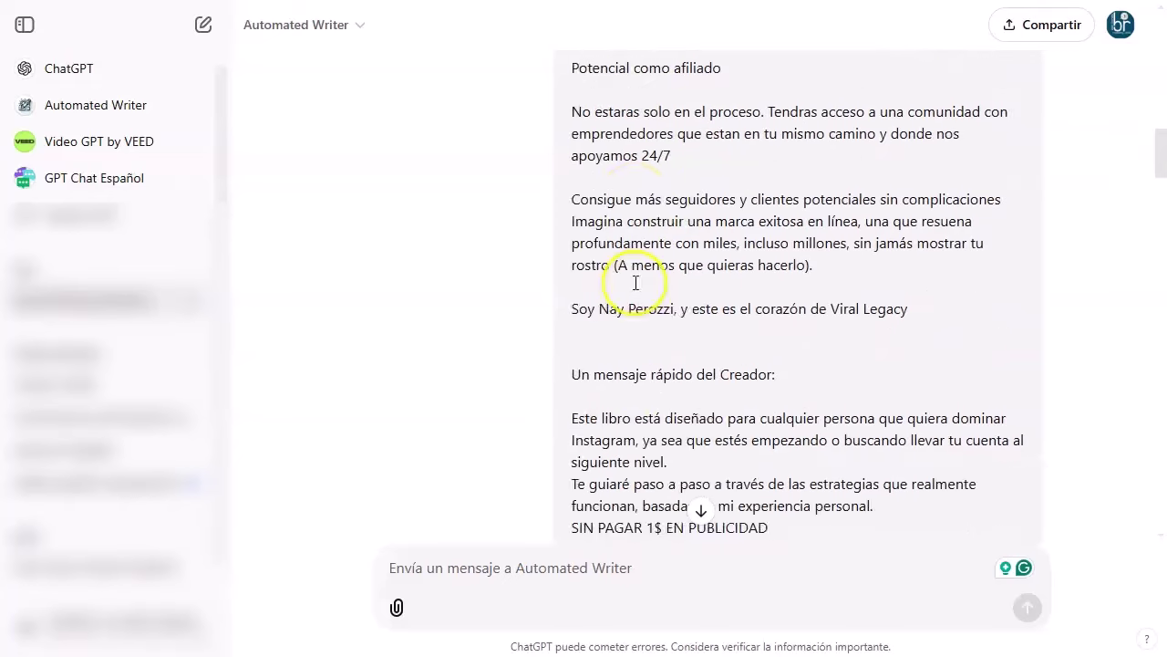
{"action": "scroll", "coordinate": [639, 244], "scroll_direction": "up", "scroll_amount": 4}
{"action": "scroll", "coordinate": [639, 246], "scroll_direction": "down", "scroll_amount": 20}
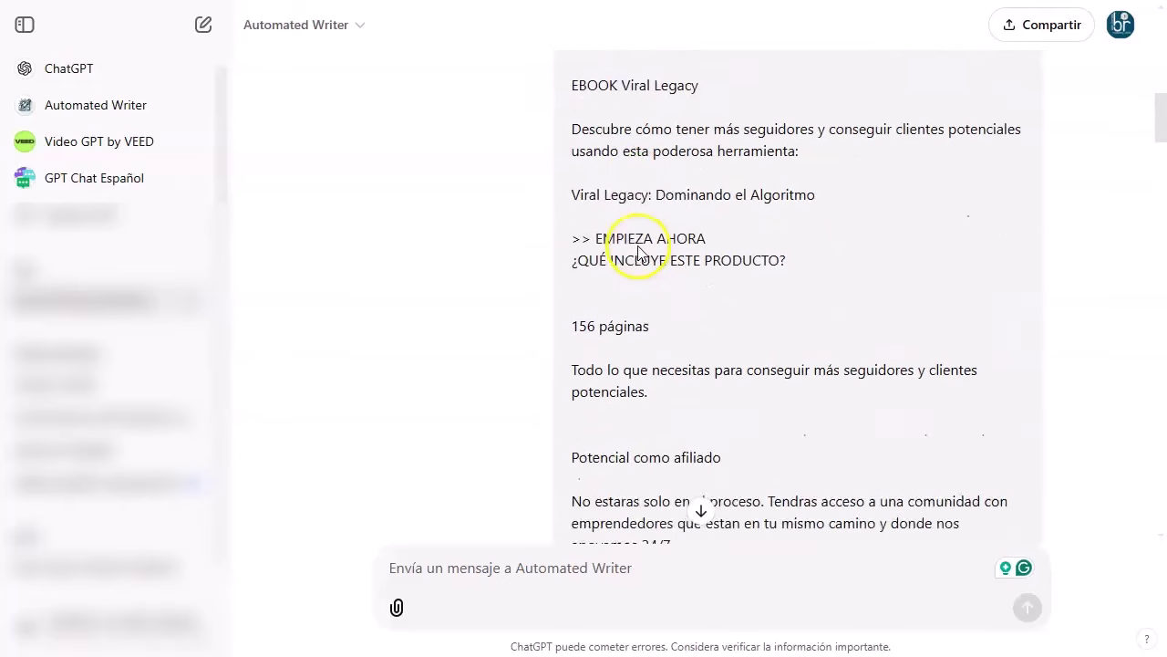
{"action": "scroll", "coordinate": [640, 248], "scroll_direction": "down", "scroll_amount": 3}
{"action": "scroll", "coordinate": [638, 252], "scroll_direction": "up", "scroll_amount": 2}
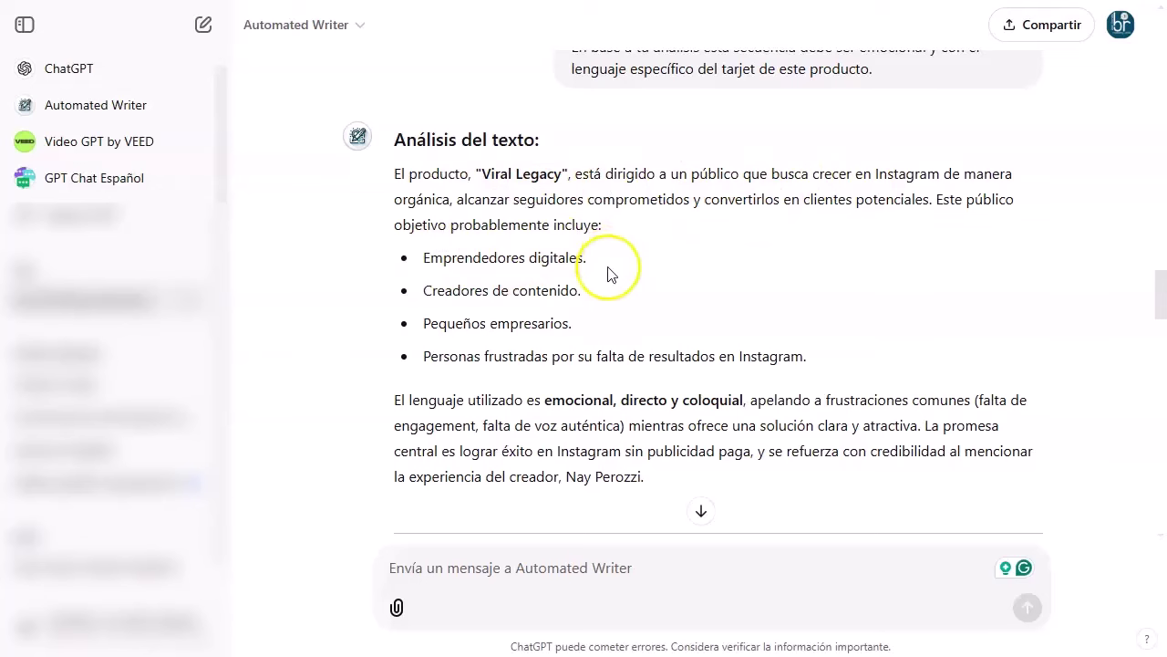
{"action": "scroll", "coordinate": [674, 343], "scroll_direction": "down", "scroll_amount": 5}
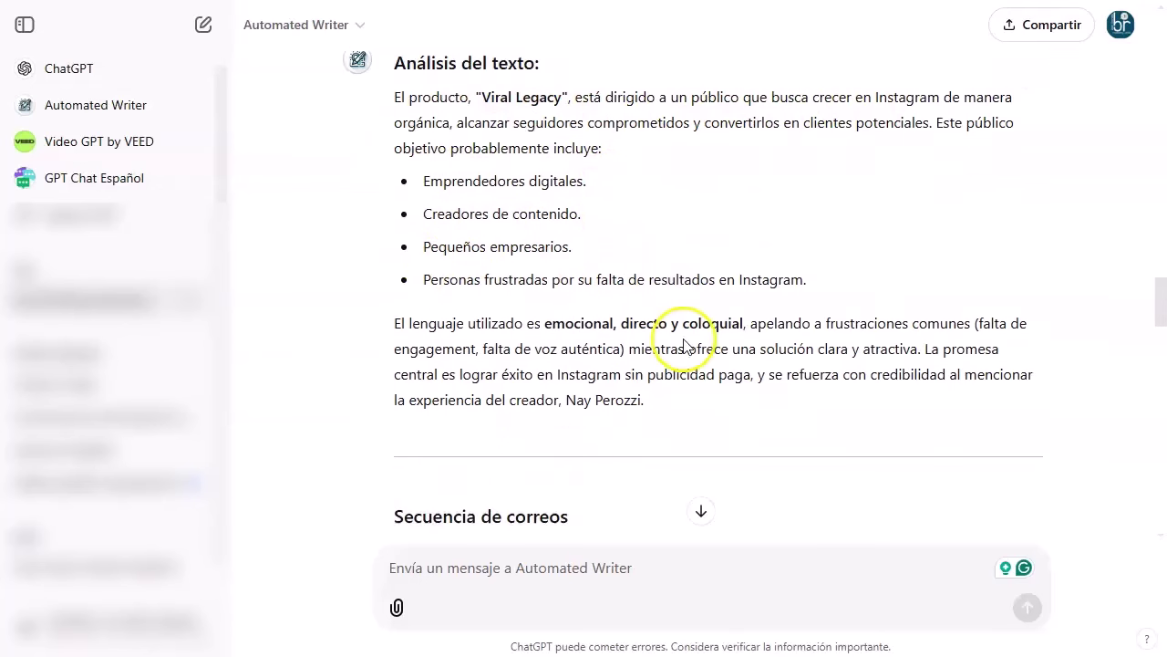
{"action": "scroll", "coordinate": [583, 292], "scroll_direction": "down", "scroll_amount": 15}
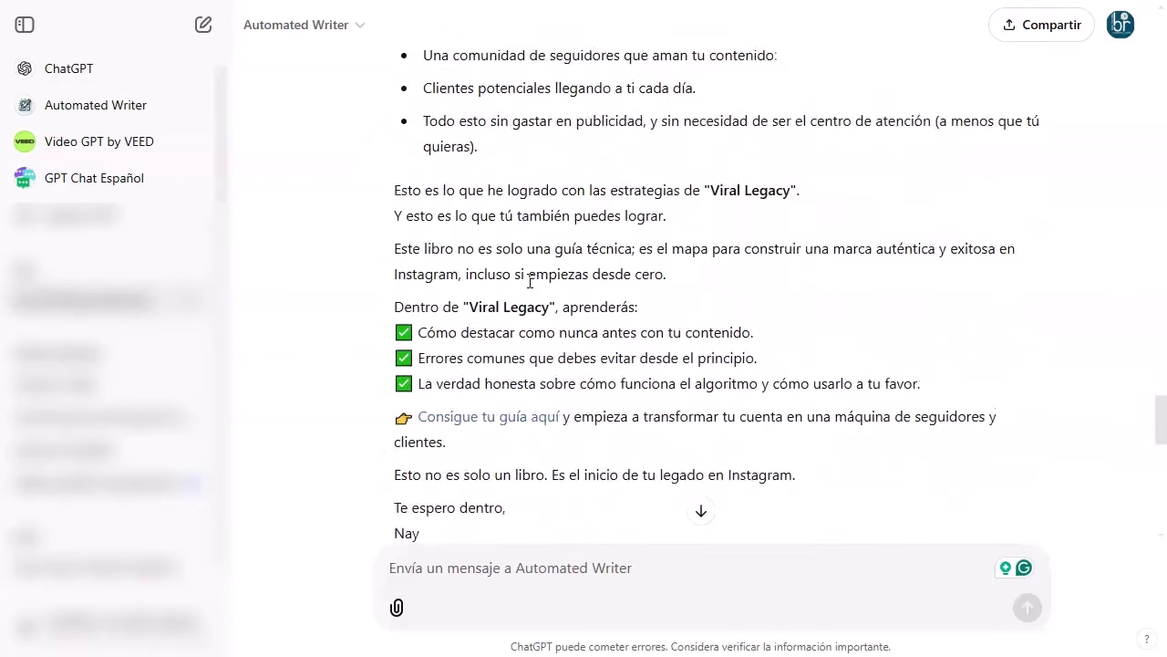
{"action": "scroll", "coordinate": [556, 281], "scroll_direction": "down", "scroll_amount": 5}
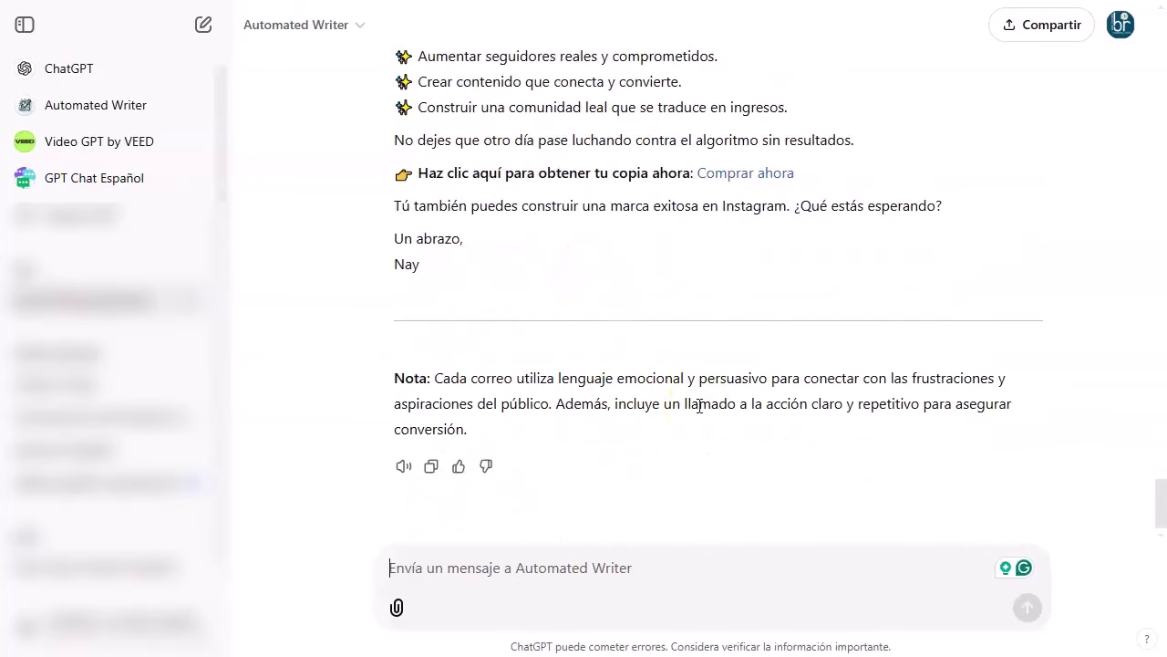
Step: Ask Automated Writer for a sending calendar for the email sequence and check the closing question about adjusting it
{"action": "type", "text": "Puedes"}
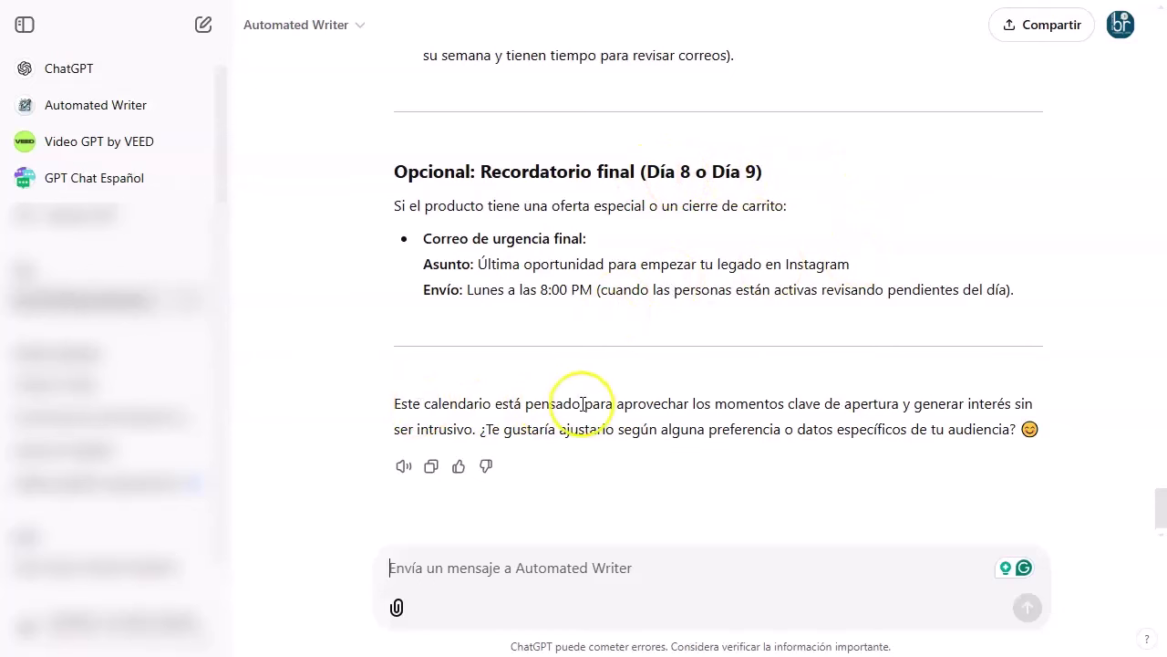
{"action": "left_click_drag", "start_coordinate": [573, 403], "coordinate": [972, 425]}
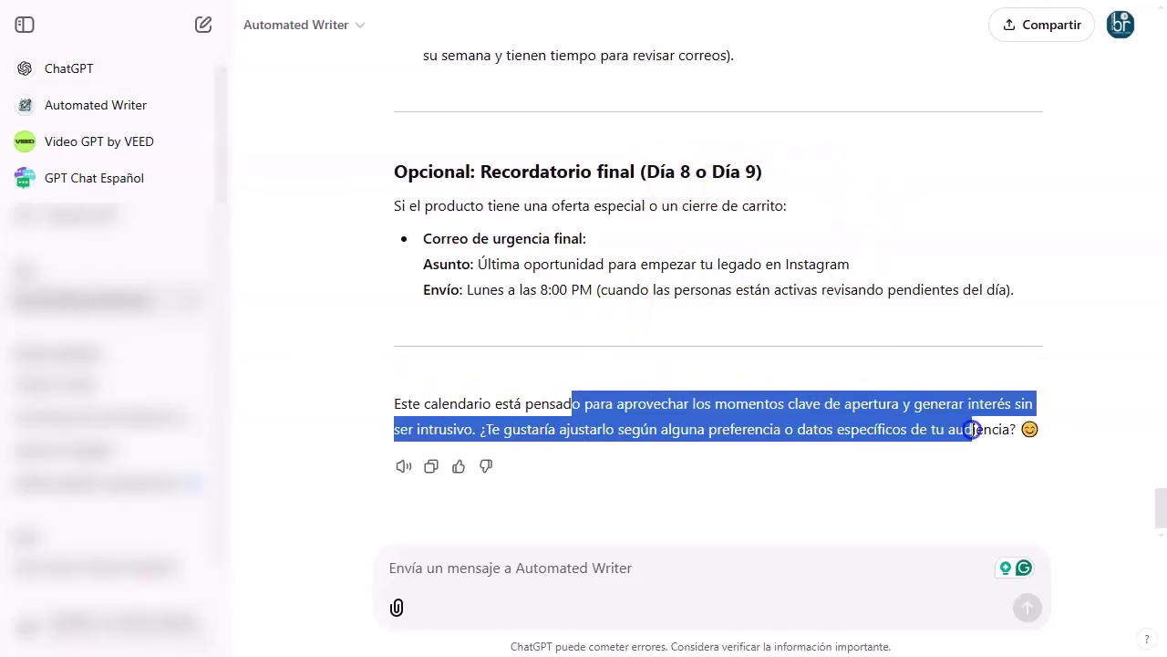
{"action": "left_click", "coordinate": [873, 432]}
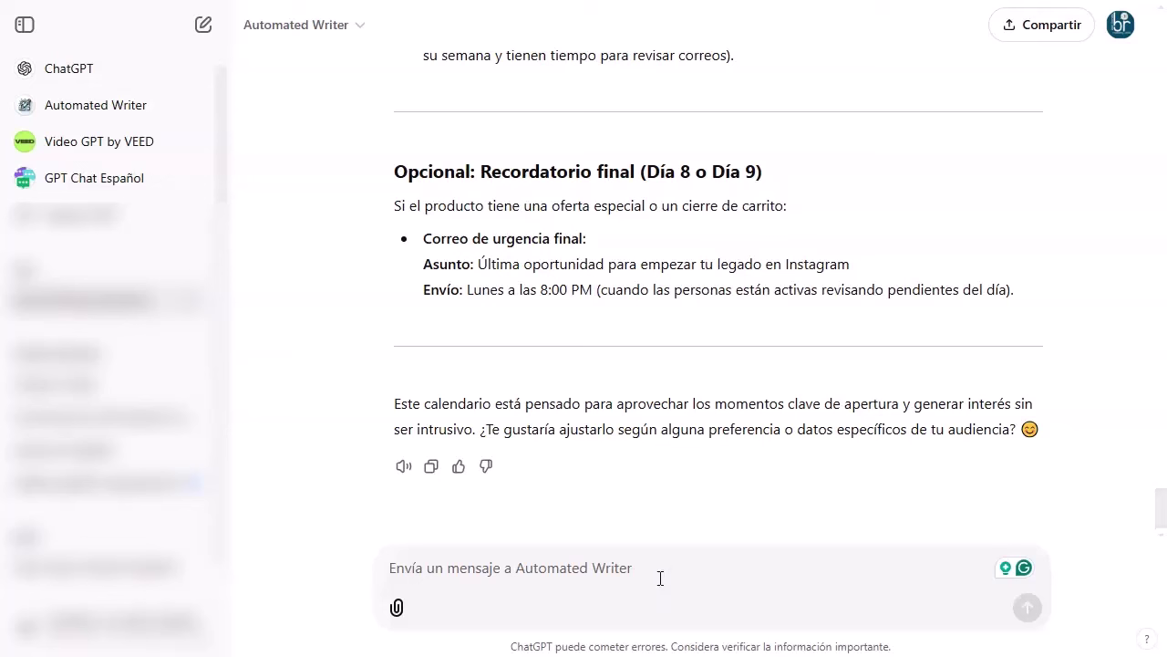
Step: Request a humorous rewrite with "Por favor, pon un toque de humor blanco en cada correo. Estilo "sitcom"" and view the new first email
{"action": "type", "text": "Por favor, pon un toque de humor blanco en cada correo"}
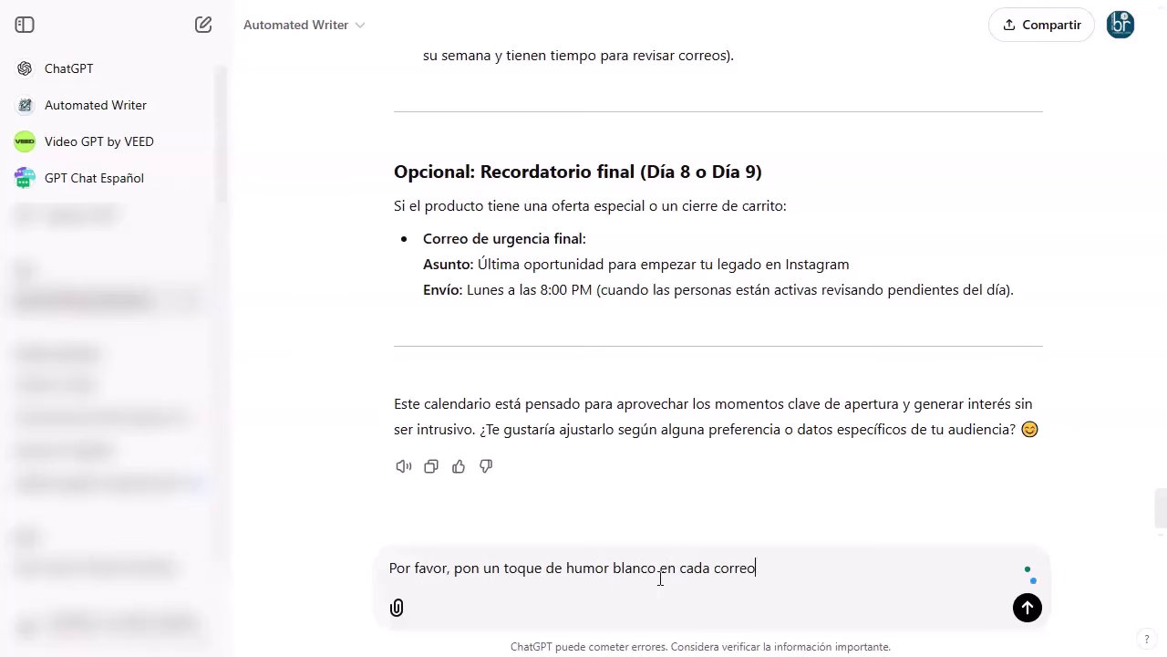
{"action": "type", "text": "."}
{"action": "key", "text": "shift+Return"}
{"action": "type", "text": "Estilo \"sitcom"}
{"action": "key", "text": "Return"}
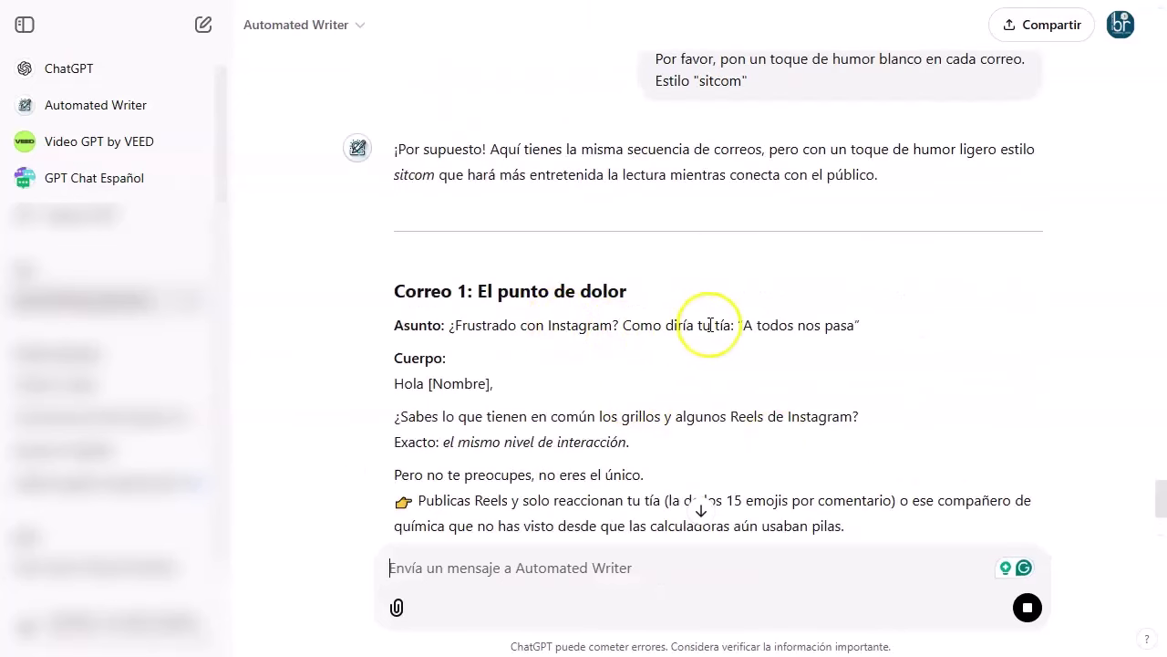
{"action": "scroll", "coordinate": [711, 325], "scroll_direction": "down", "scroll_amount": 3}
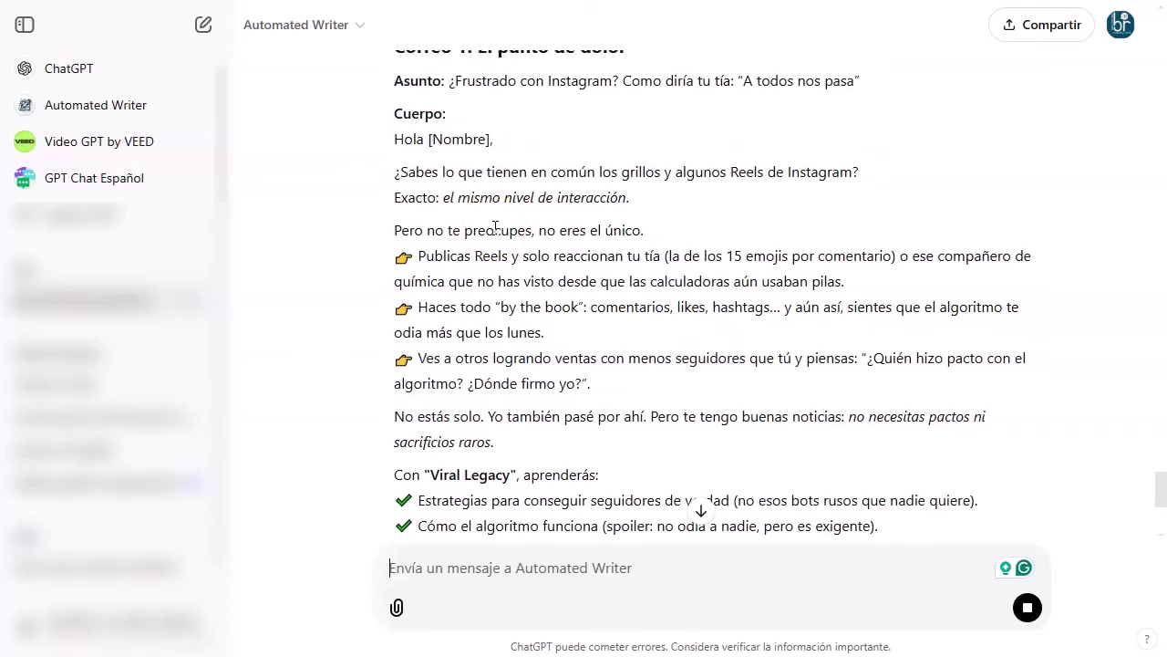
Step: Read the rest of the humorous first email, checking its "Viral Legacy" benefits and the closing joke about Klingon
{"action": "scroll", "coordinate": [495, 227], "scroll_direction": "down", "scroll_amount": 4}
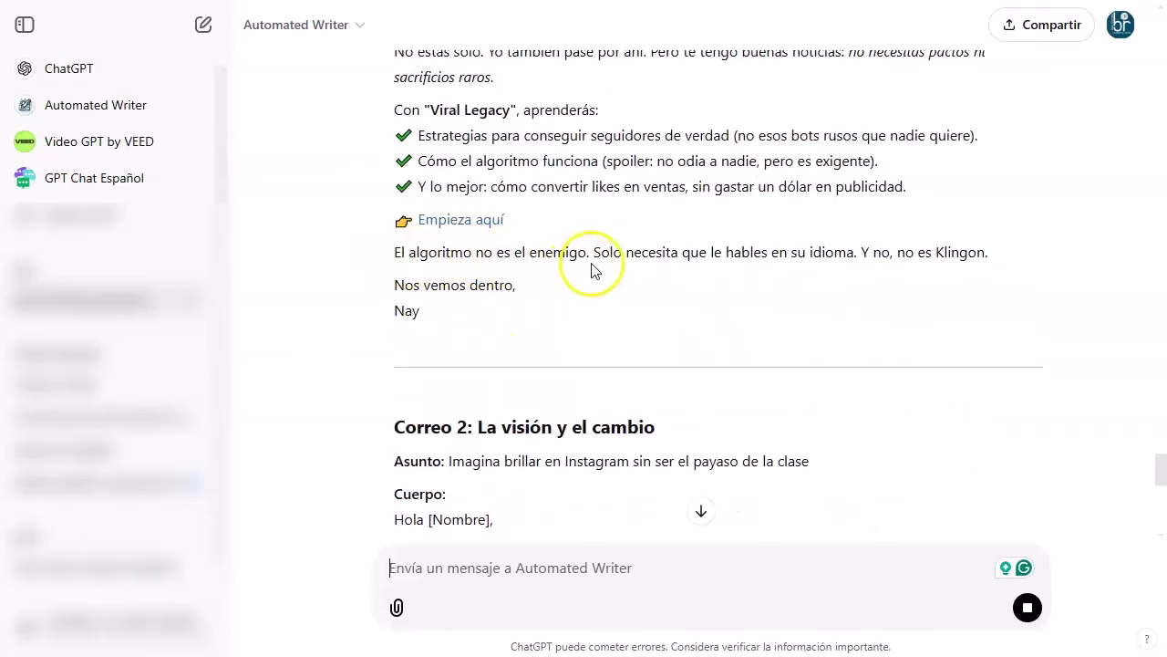
{"action": "double_click", "coordinate": [954, 253]}
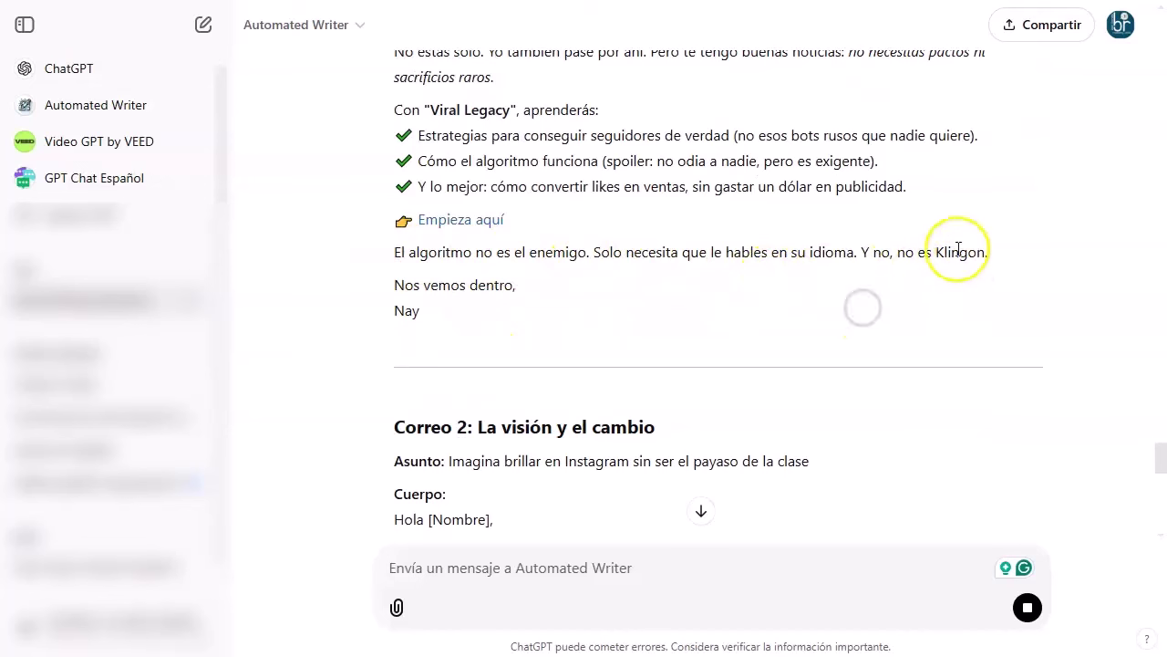
{"action": "double_click", "coordinate": [955, 253]}
{"action": "left_click", "coordinate": [924, 298]}
{"action": "double_click", "coordinate": [955, 253]}
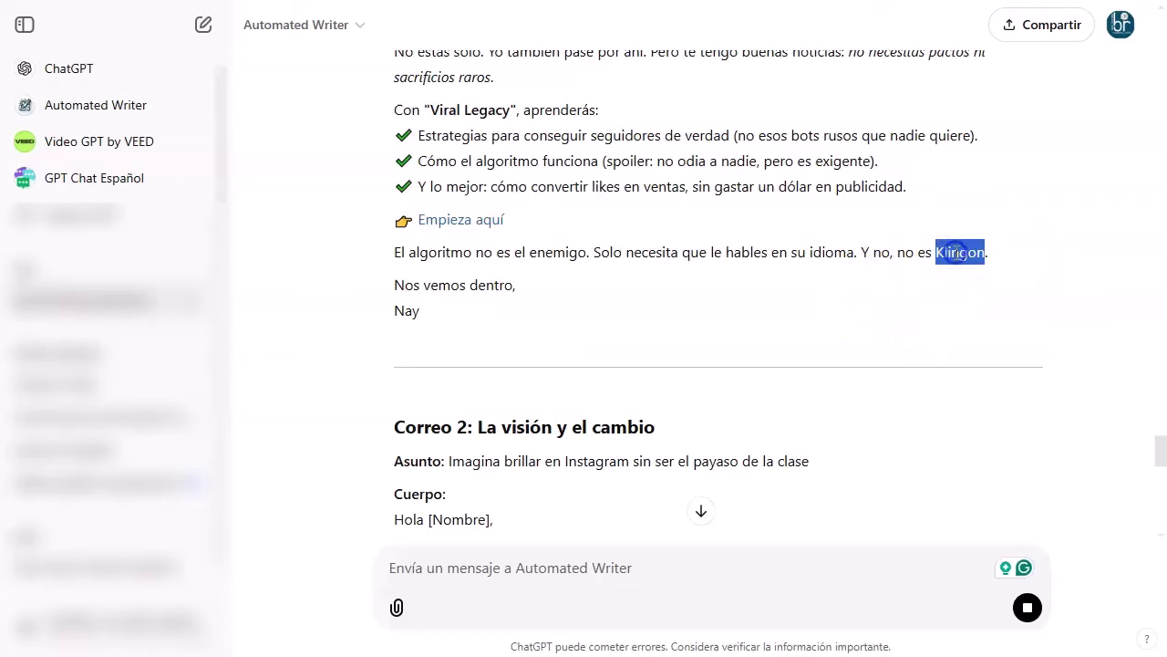
{"action": "left_click", "coordinate": [877, 271]}
Step: Review the humorous second and third emails, focusing on the third email's closing lines, sarcastic farewell and signature
{"action": "scroll", "coordinate": [513, 255], "scroll_direction": "down", "scroll_amount": 13}
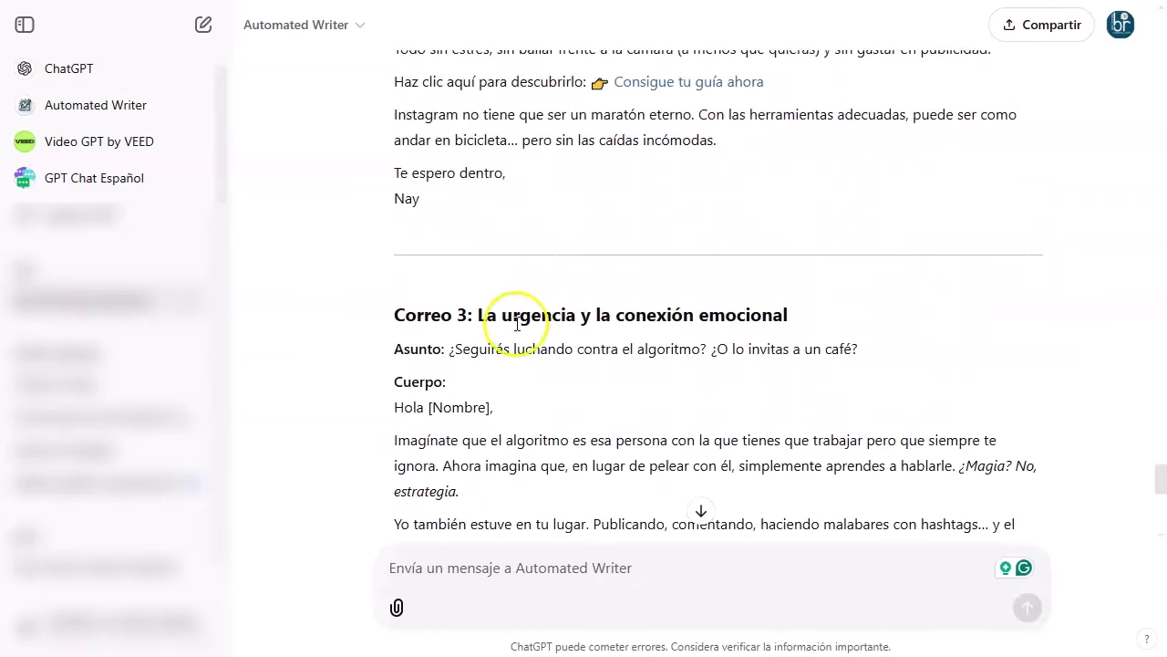
{"action": "scroll", "coordinate": [517, 324], "scroll_direction": "down", "scroll_amount": 2}
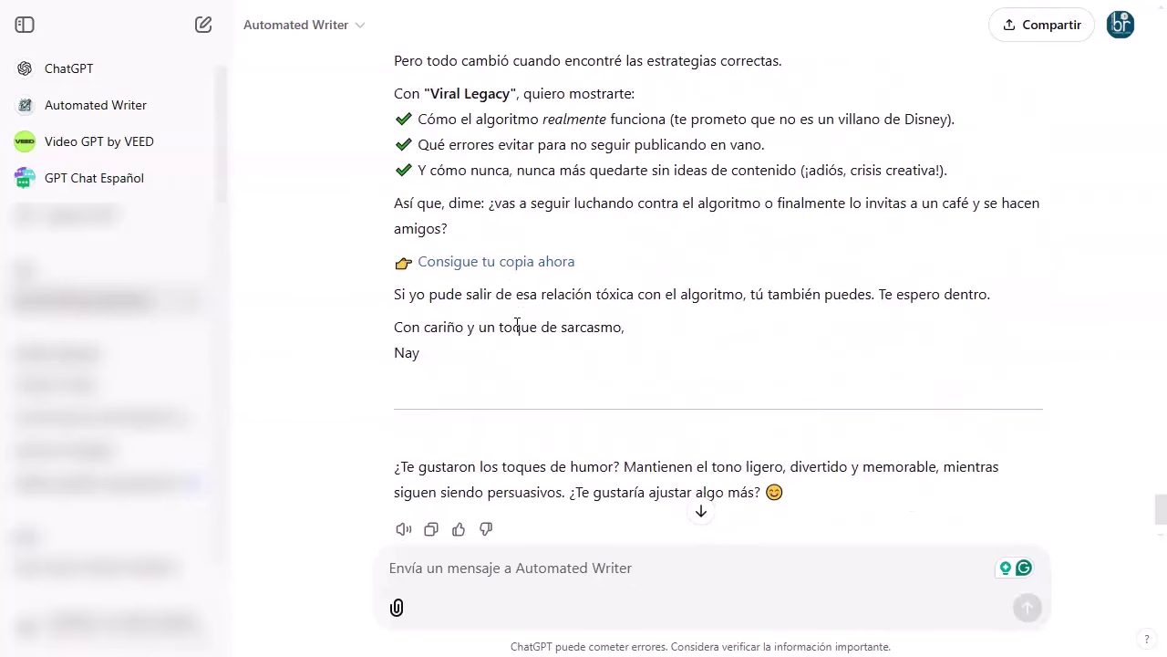
{"action": "left_click_drag", "start_coordinate": [394, 294], "coordinate": [676, 295]}
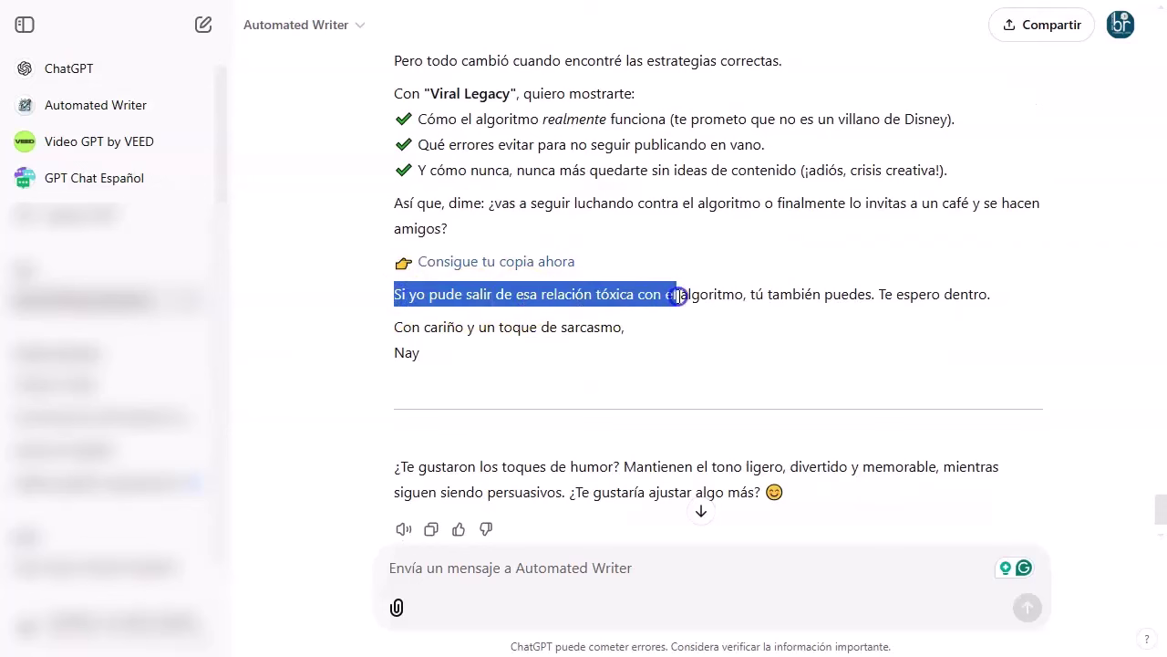
{"action": "left_click_drag", "start_coordinate": [764, 294], "coordinate": [875, 294]}
{"action": "left_click", "coordinate": [912, 295]}
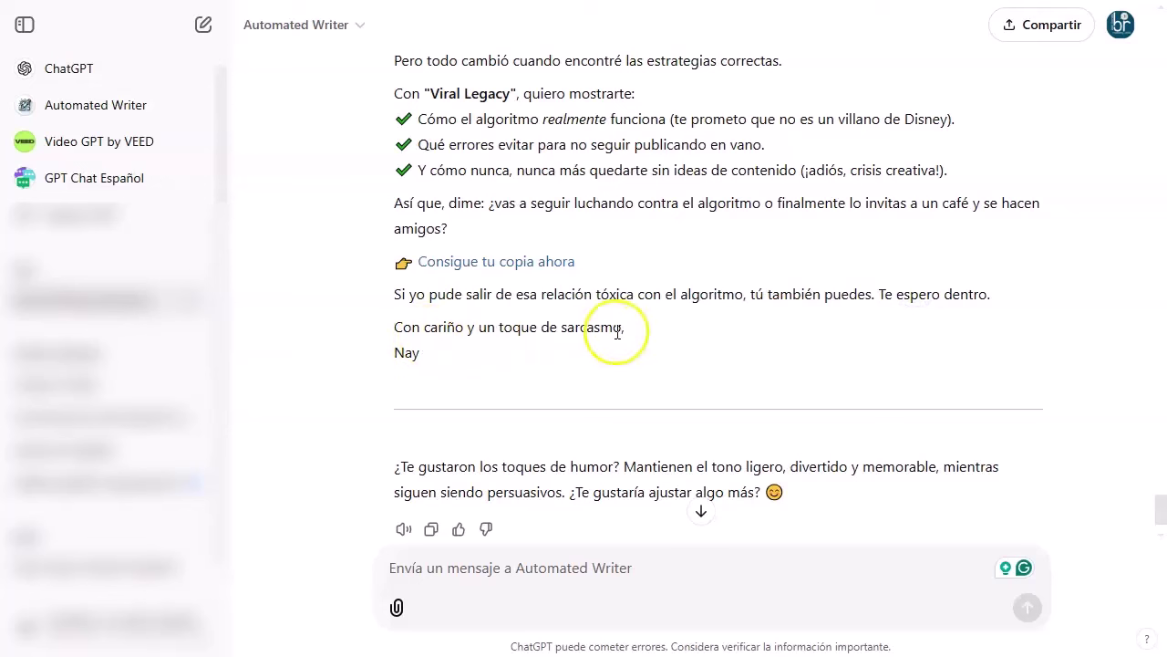
{"action": "left_click", "coordinate": [427, 357]}
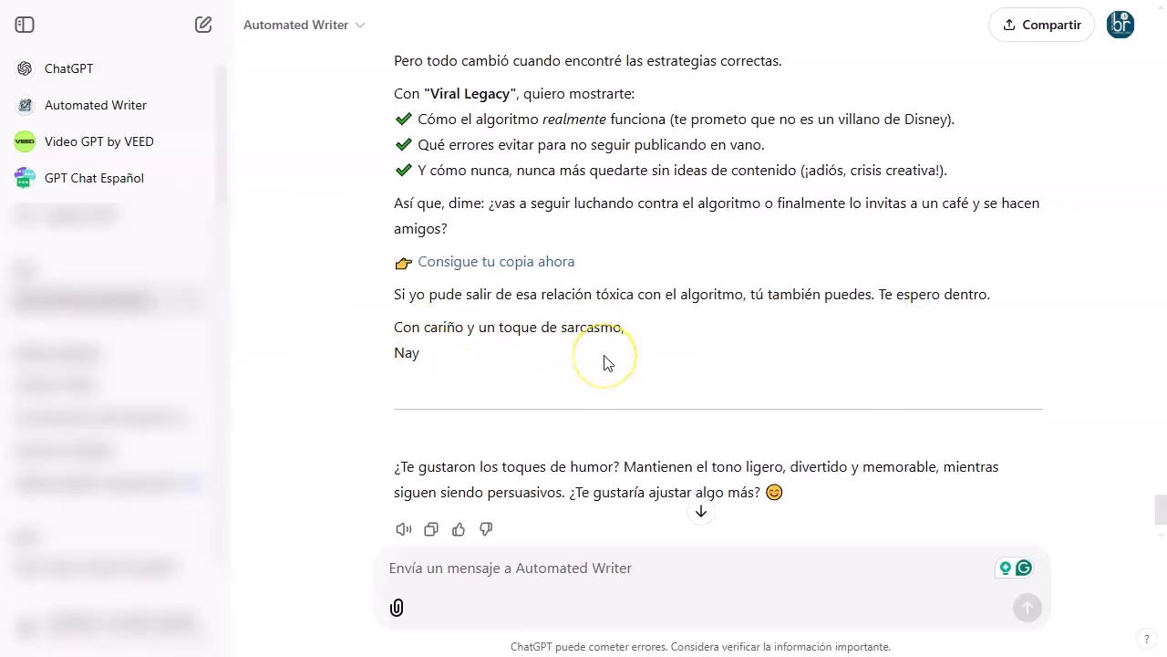
{"action": "left_click", "coordinate": [468, 359]}
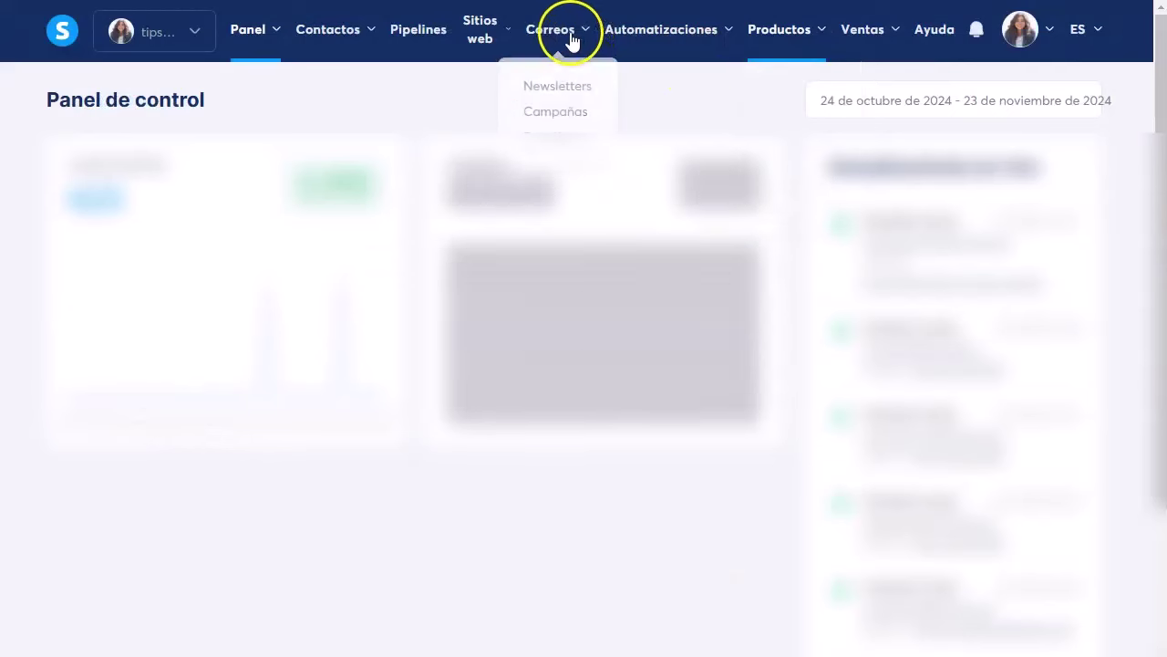
Step: Switch to systeme.io and create an email campaign named "Viral legacy" with a description saying it is for that product
{"action": "mouse_move", "coordinate": [563, 37]}
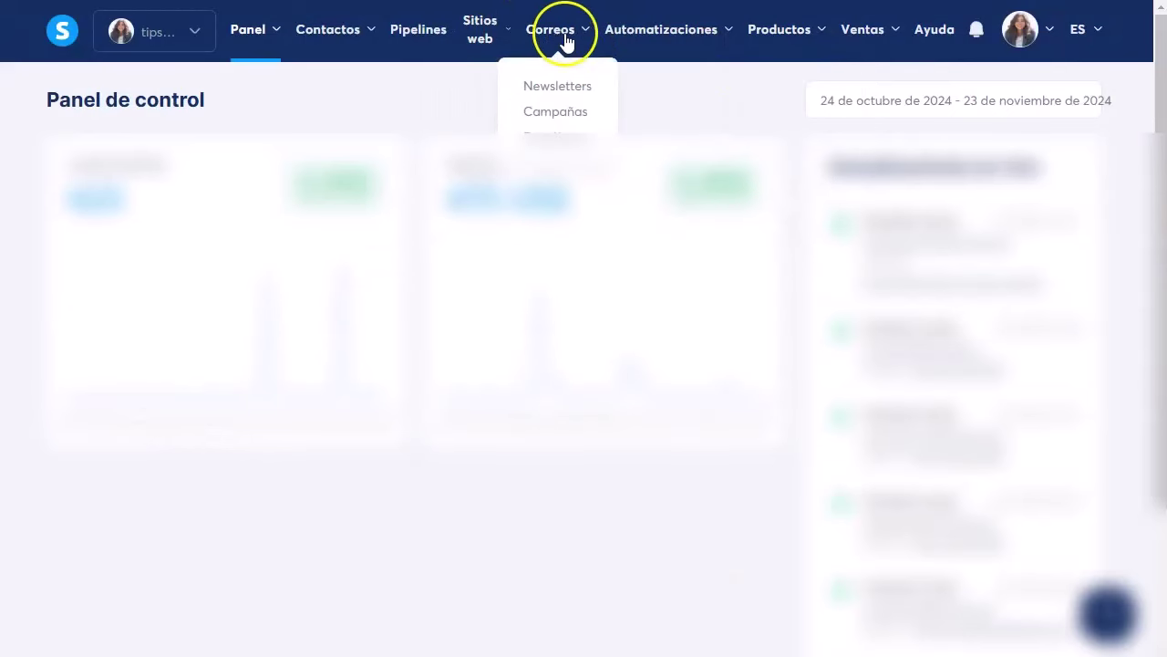
{"action": "left_click", "coordinate": [568, 113]}
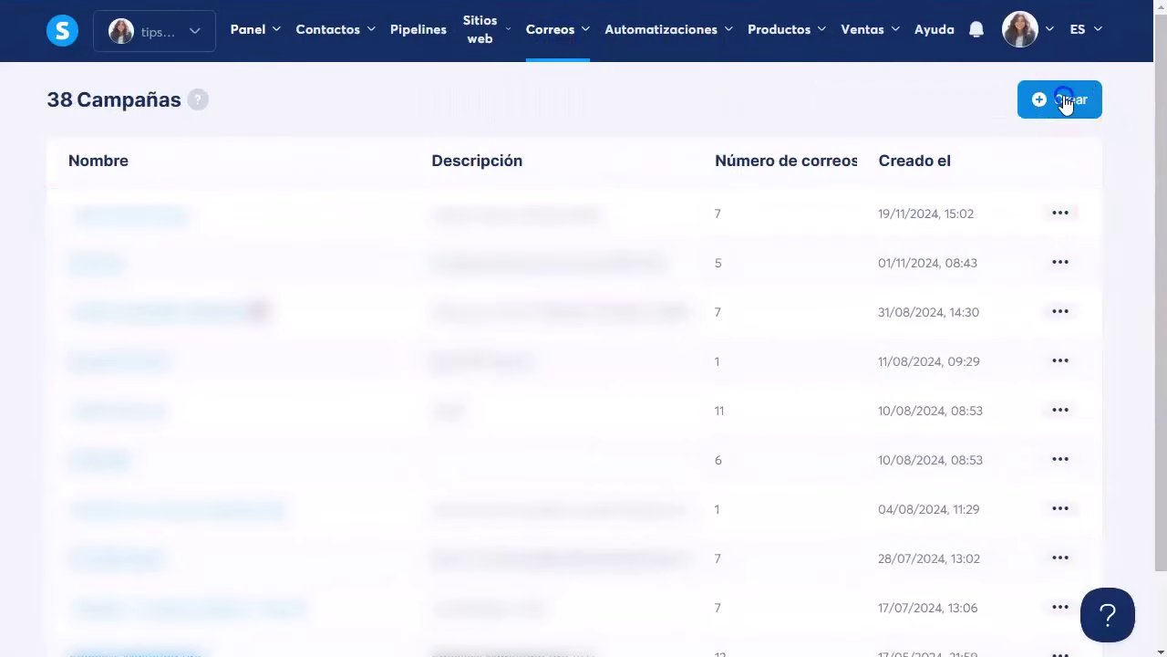
{"action": "left_click", "coordinate": [1065, 102]}
{"action": "left_click", "coordinate": [484, 224]}
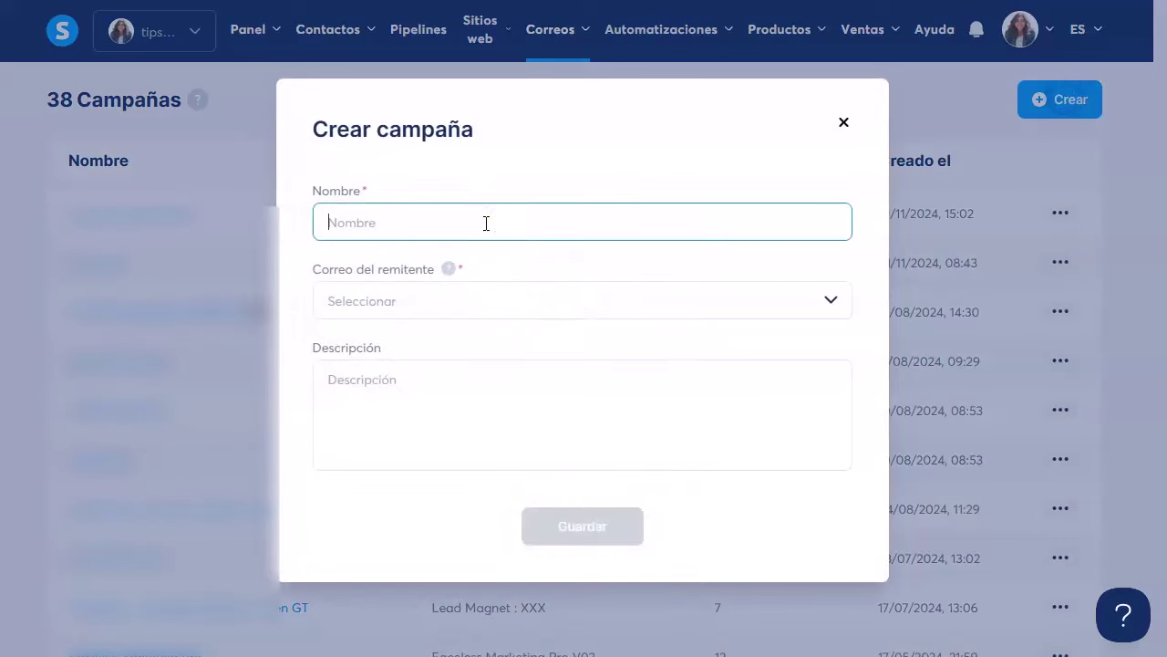
{"action": "type", "text": "Viral legac"}
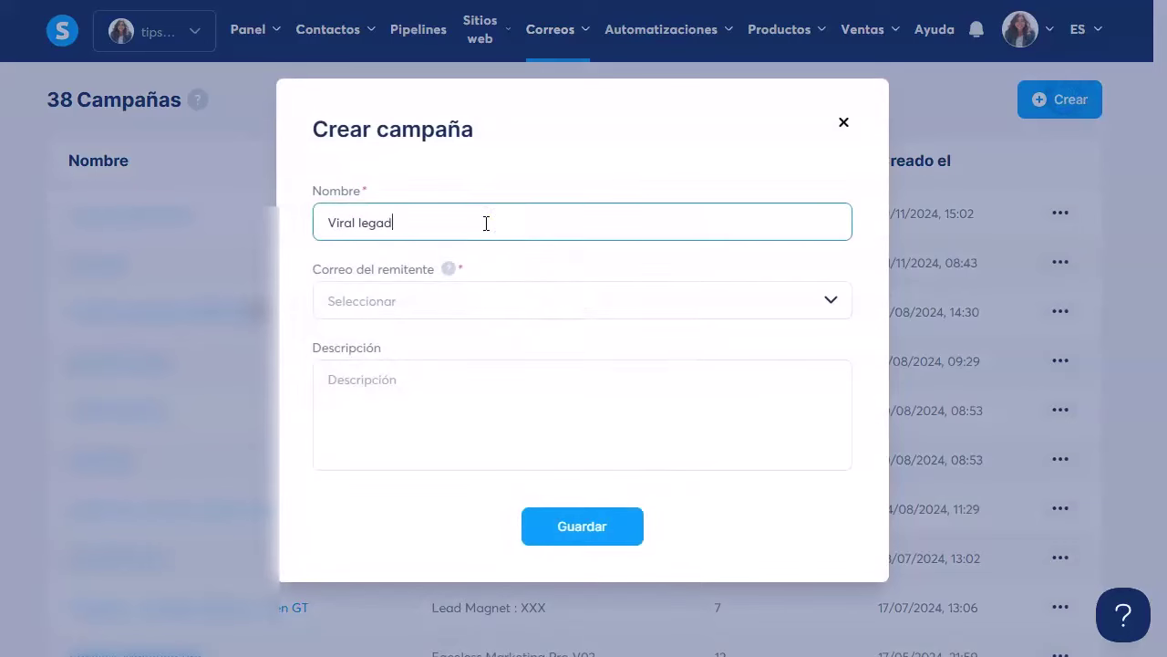
{"action": "type", "text": "y"}
{"action": "left_click", "coordinate": [424, 408]}
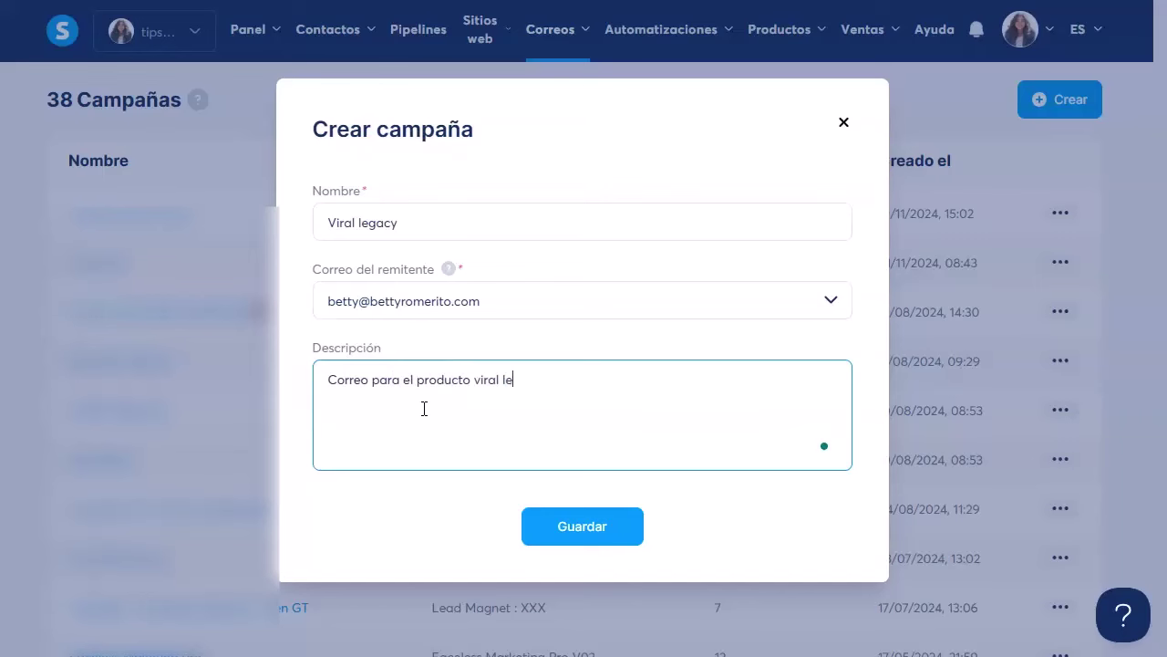
{"action": "left_click", "coordinate": [578, 527]}
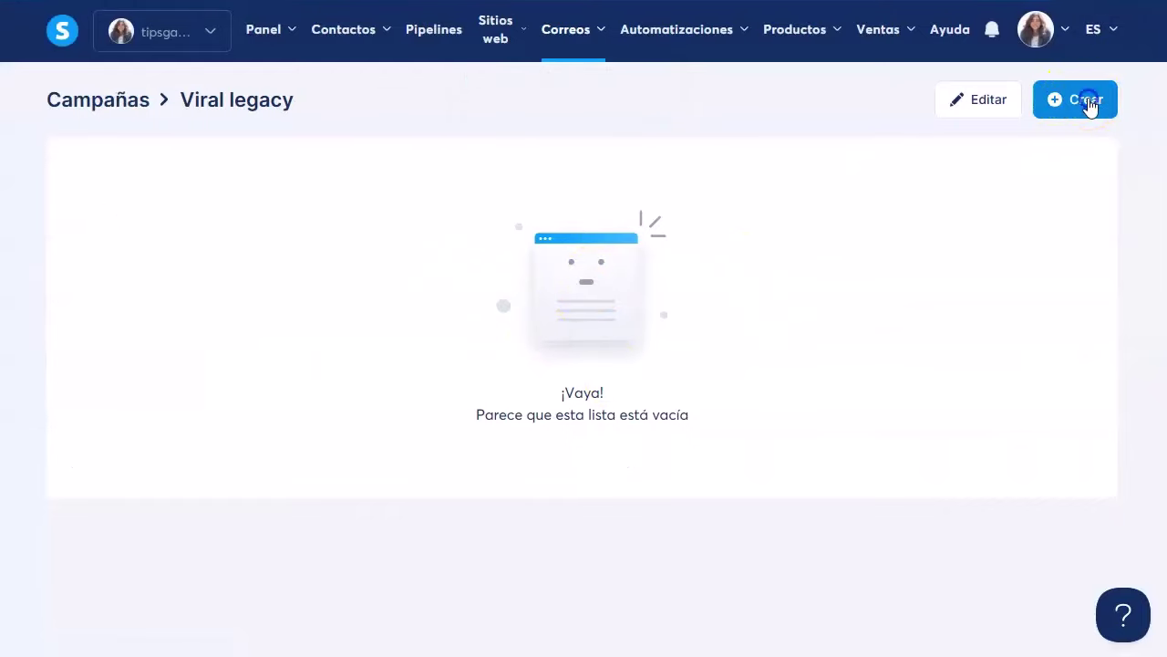
Step: Create the campaign's first email, copying the Correo 1 subject from Automated Writer: "¿Frustrado con Instagram? Como diría tu tía: 'A todos nos pasa'"
{"action": "left_click", "coordinate": [1087, 102]}
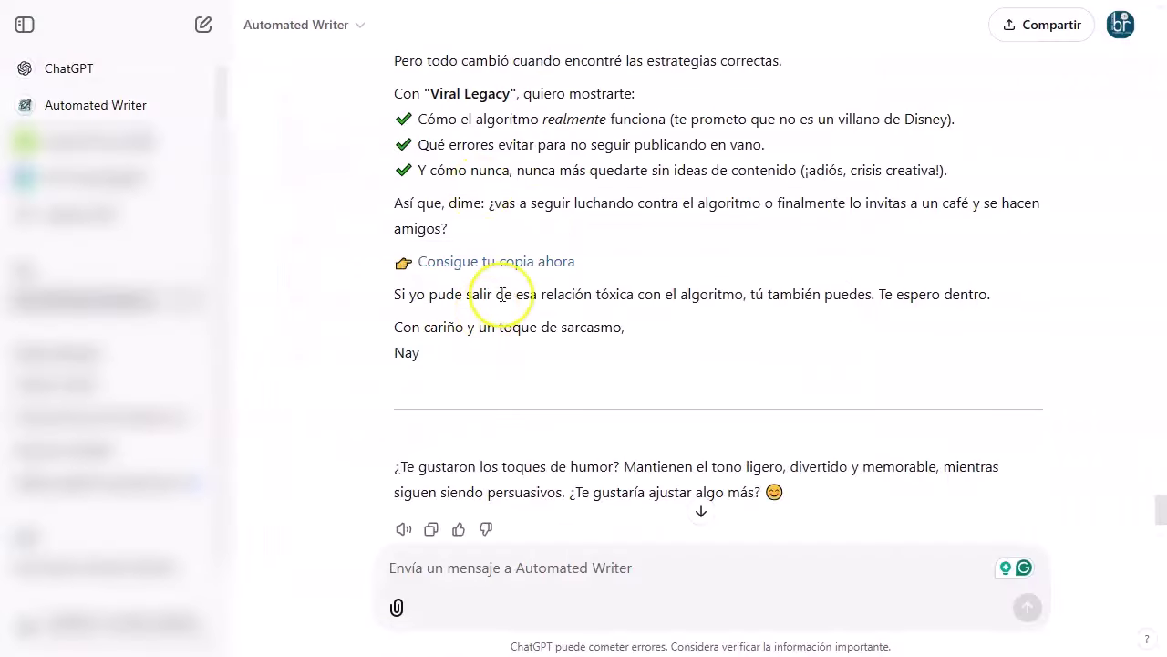
{"action": "scroll", "coordinate": [503, 300], "scroll_direction": "up", "scroll_amount": 10}
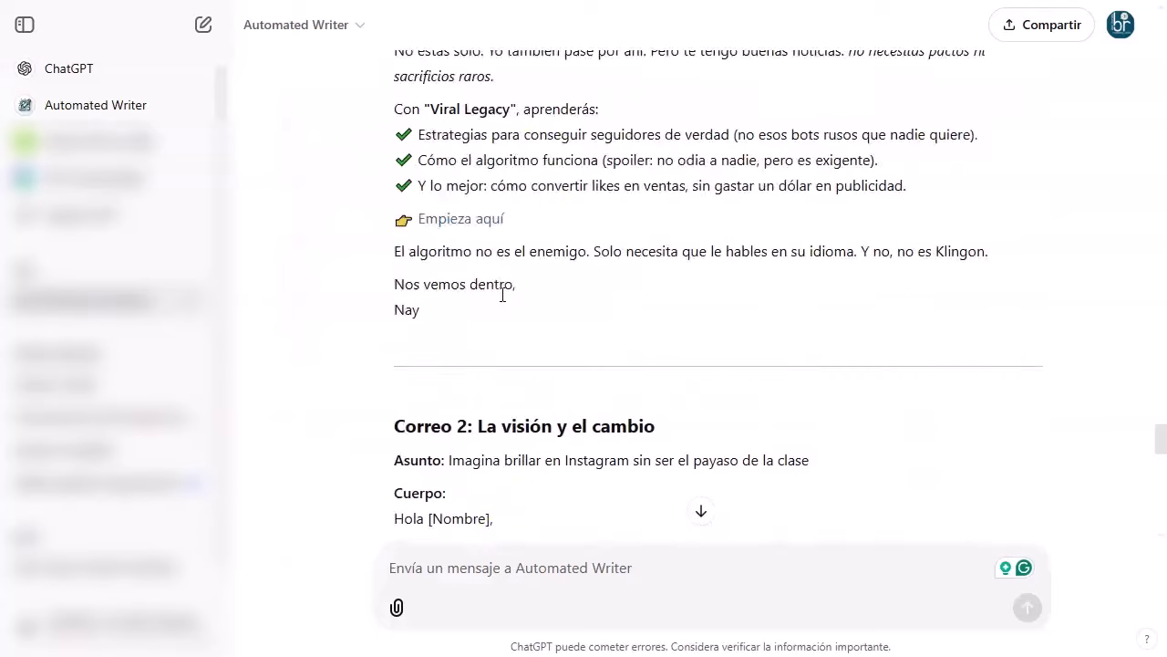
{"action": "scroll", "coordinate": [503, 294], "scroll_direction": "up", "scroll_amount": 10}
{"action": "left_click_drag", "start_coordinate": [450, 262], "coordinate": [840, 259]}
{"action": "key", "text": "ctrl+c"}
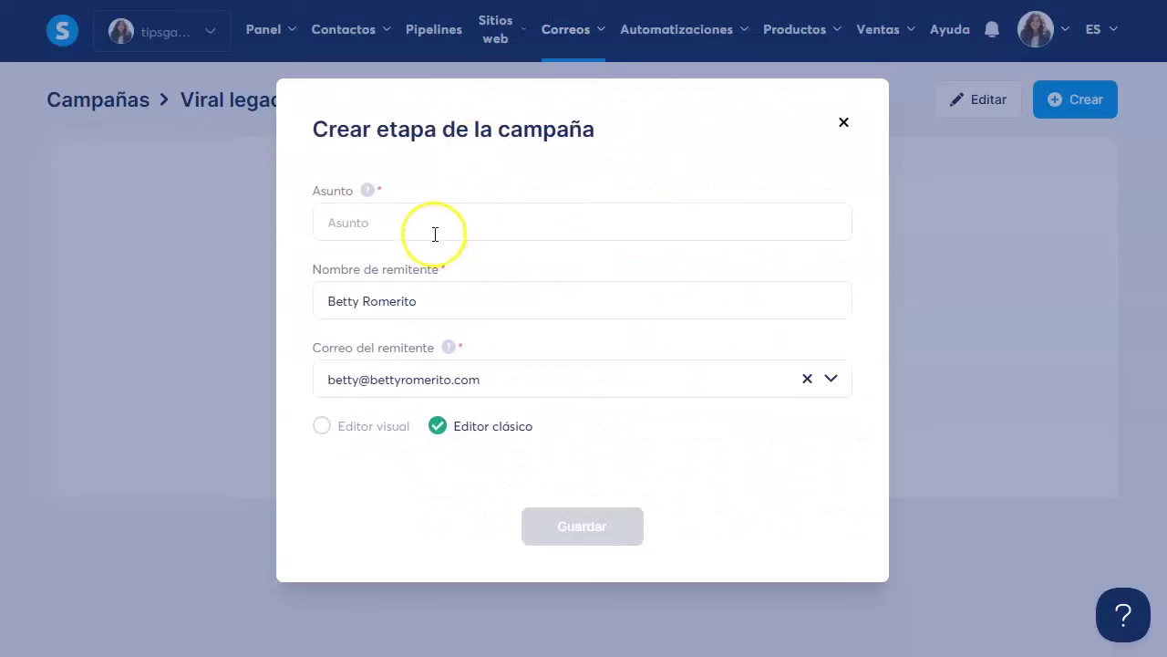
{"action": "left_click", "coordinate": [432, 226]}
{"action": "key", "text": "ctrl+v"}
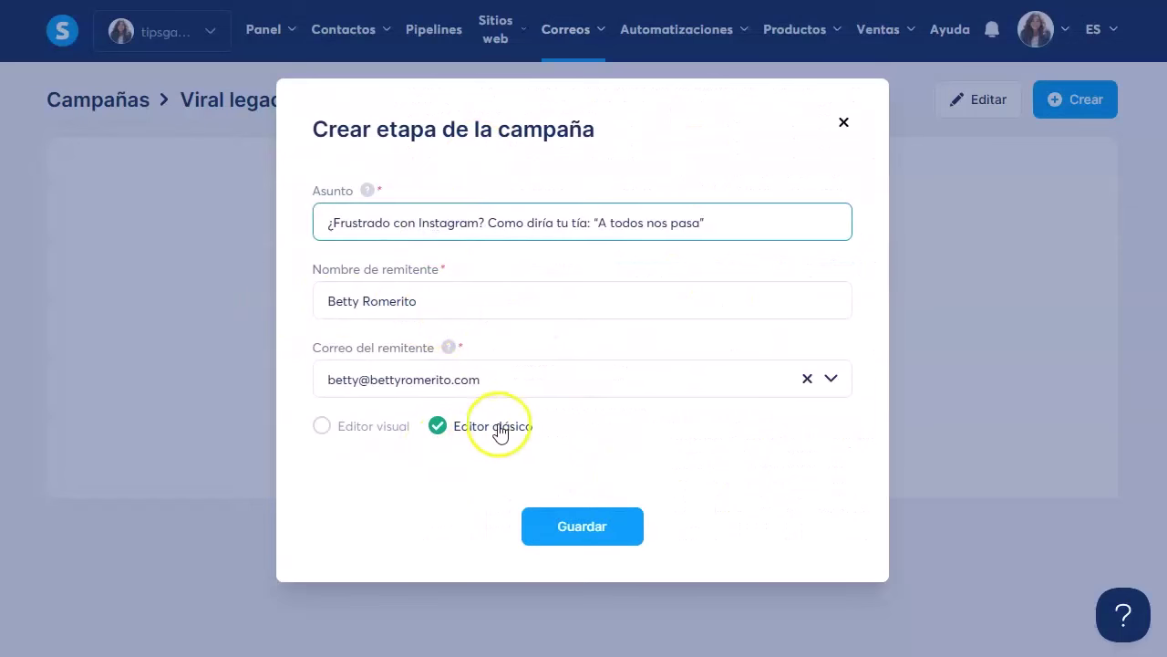
{"action": "left_click", "coordinate": [590, 534]}
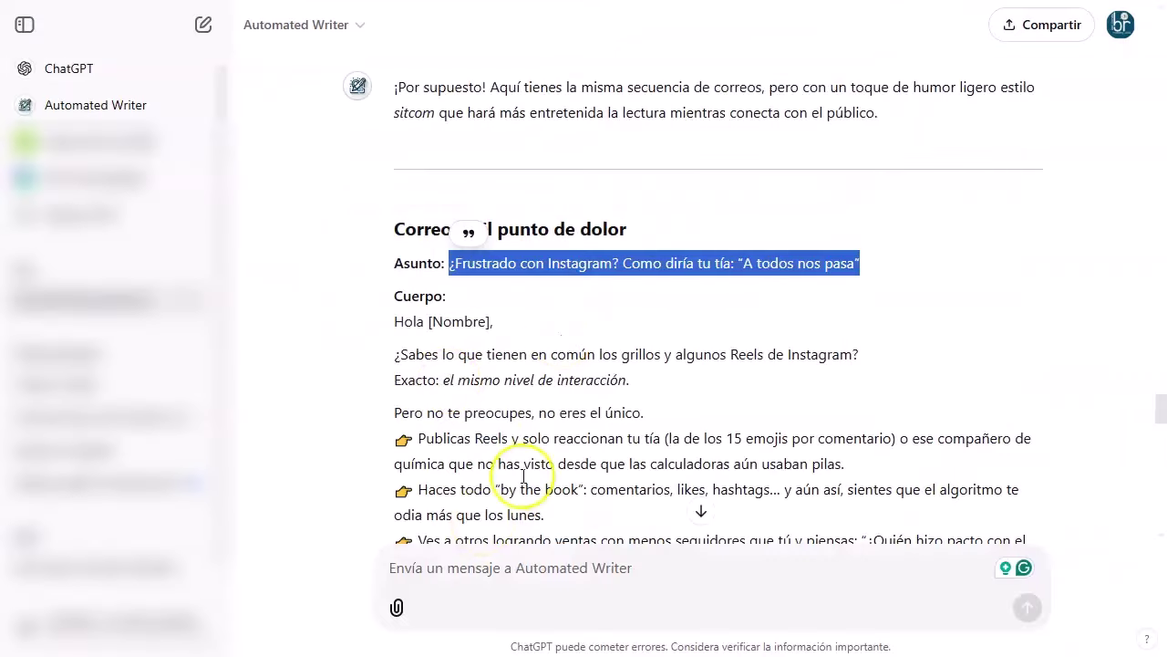
Step: Copy the body of Correo 1, from the greeting through the signature, from Automated Writer into the campaign email's message
{"action": "left_click_drag", "start_coordinate": [398, 338], "coordinate": [483, 319]}
{"action": "scroll", "coordinate": [493, 401], "scroll_direction": "down", "scroll_amount": 2}
{"action": "scroll", "coordinate": [514, 418], "scroll_direction": "down", "scroll_amount": 4}
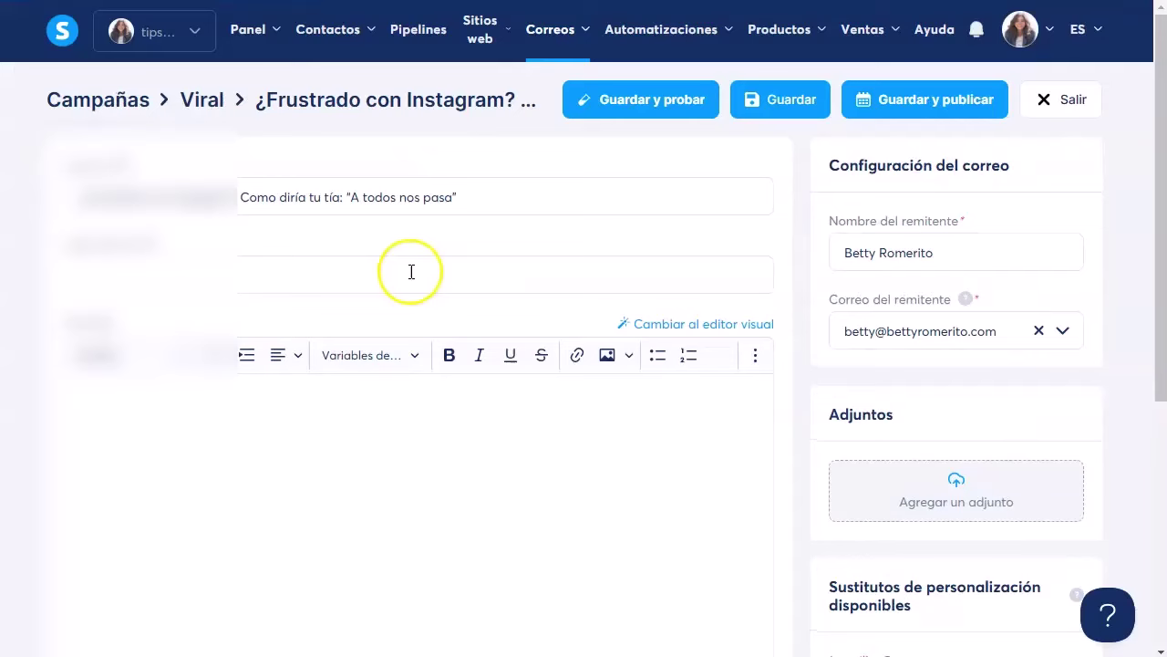
{"action": "key", "text": "ctrl+v"}
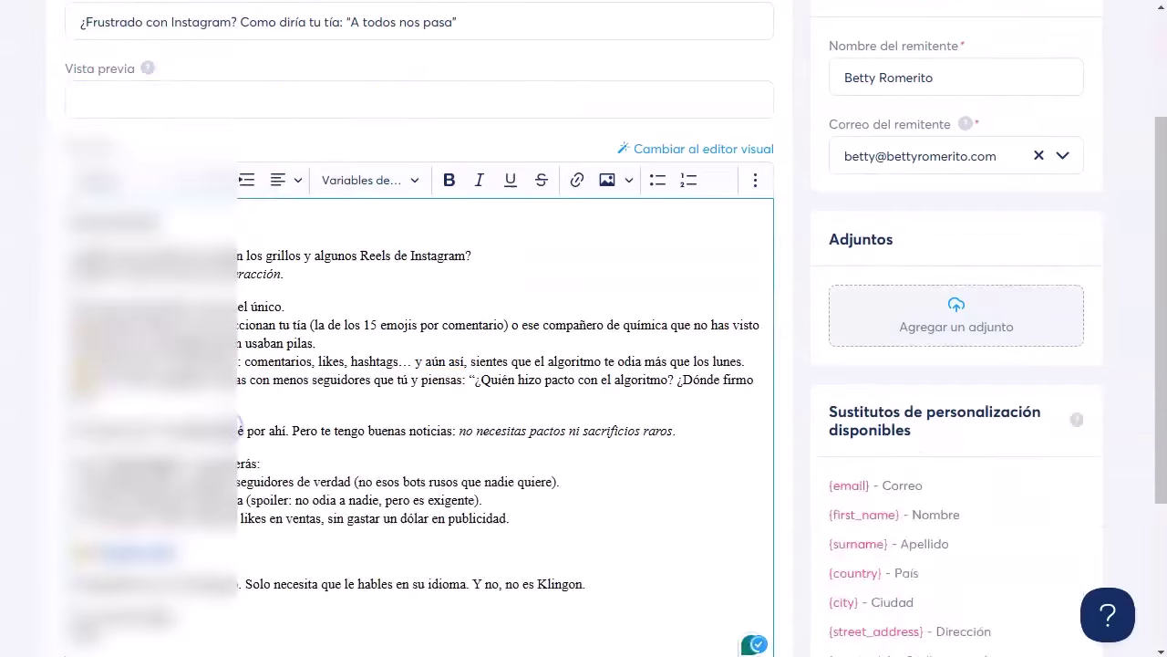
Step: Move "A todos nos pasa" from the subject to the preview text and replace the greeting's name placeholder with the {first_name} variable
{"action": "double_click", "coordinate": [130, 397]}
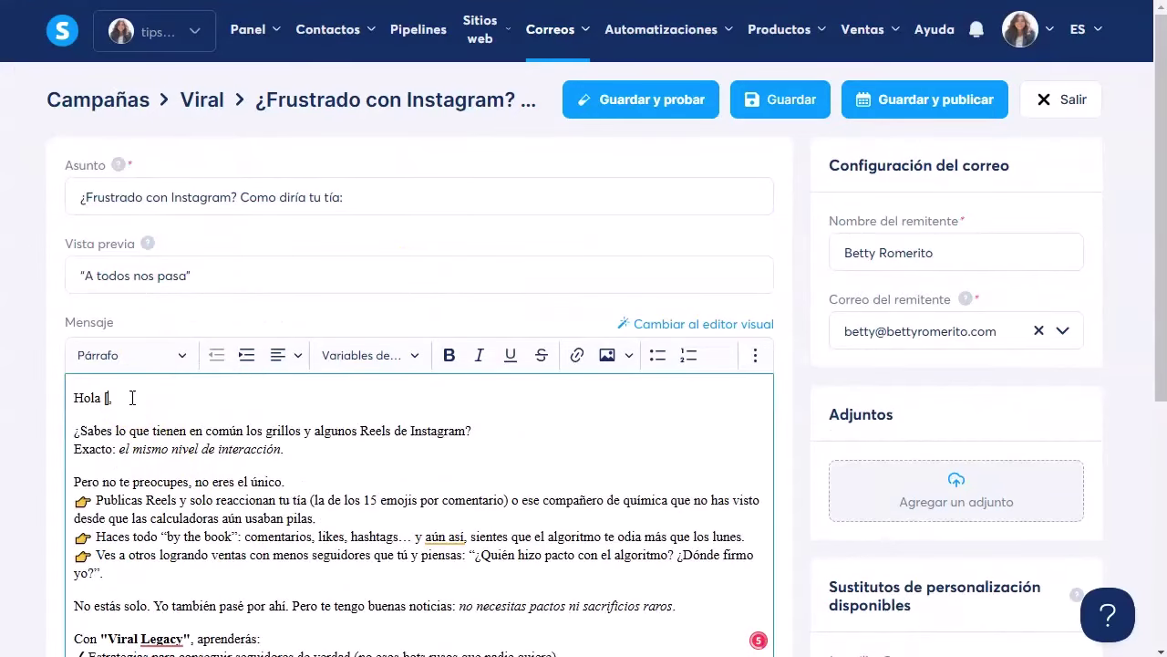
{"action": "left_click", "coordinate": [387, 356]}
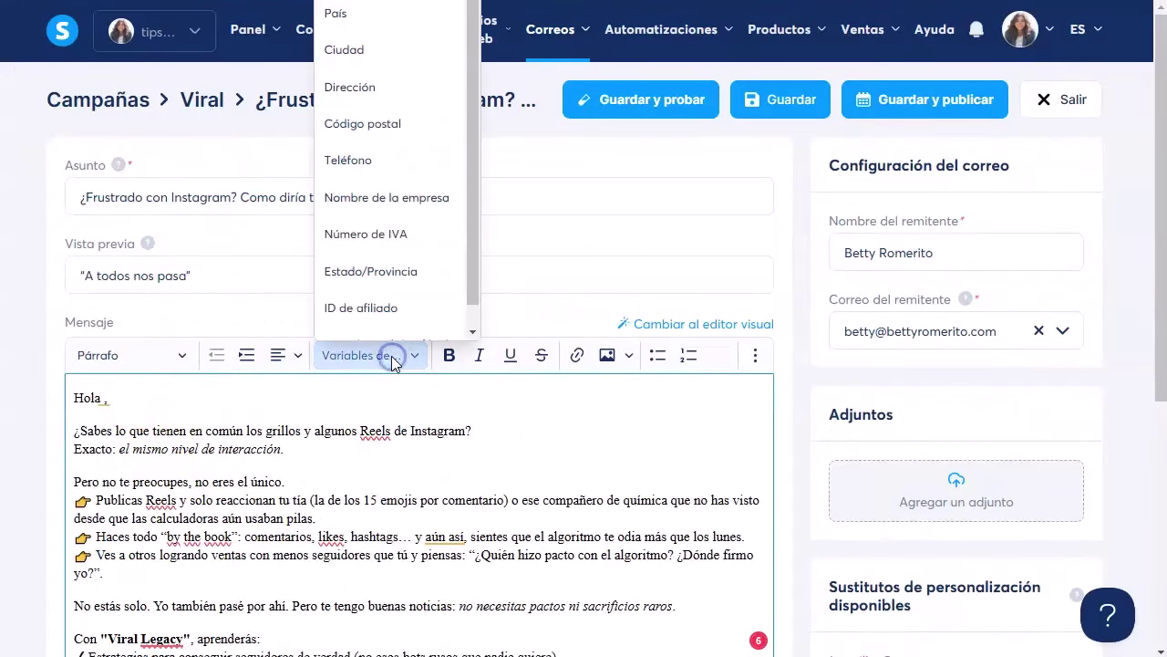
{"action": "left_click", "coordinate": [392, 120]}
{"action": "left_click", "coordinate": [173, 397]}
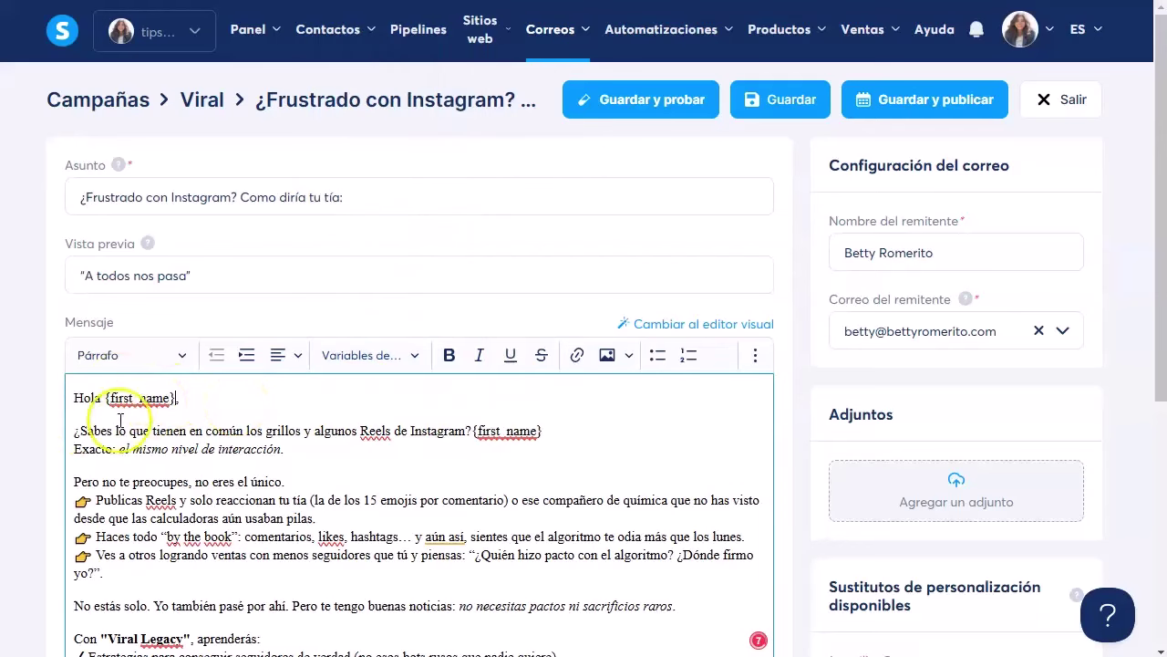
Step: Replace the name in the email's closing signature with the sender's own first name
{"action": "scroll", "coordinate": [88, 541], "scroll_direction": "down", "scroll_amount": 3}
{"action": "left_click", "coordinate": [88, 541]}
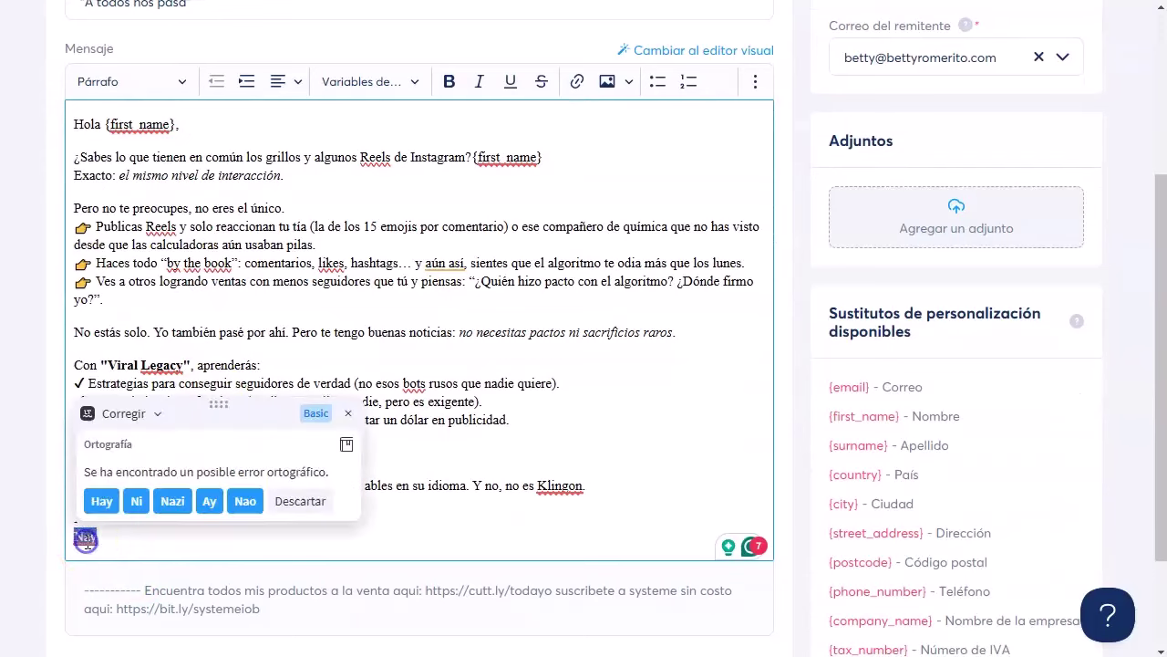
{"action": "double_click", "coordinate": [86, 537]}
{"action": "type", "text": "Be"}
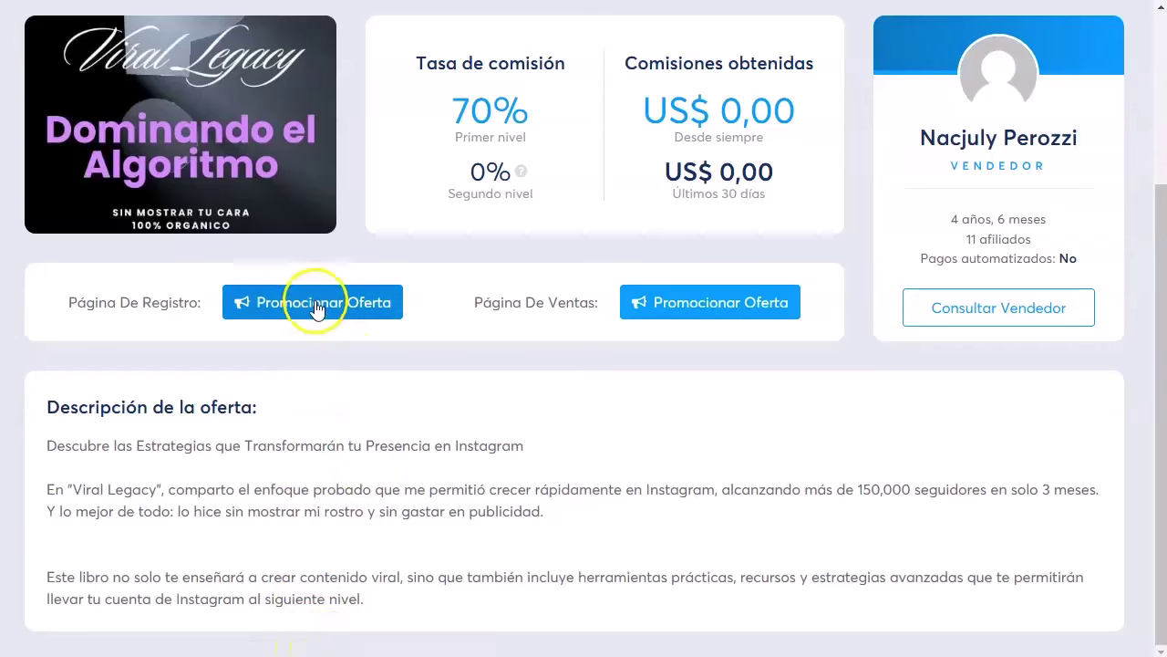
Step: Copy the Viral Legacy registration page's affiliate link from the offer page and set it as the link on "Empieza aquí"
{"action": "right_click", "coordinate": [313, 307]}
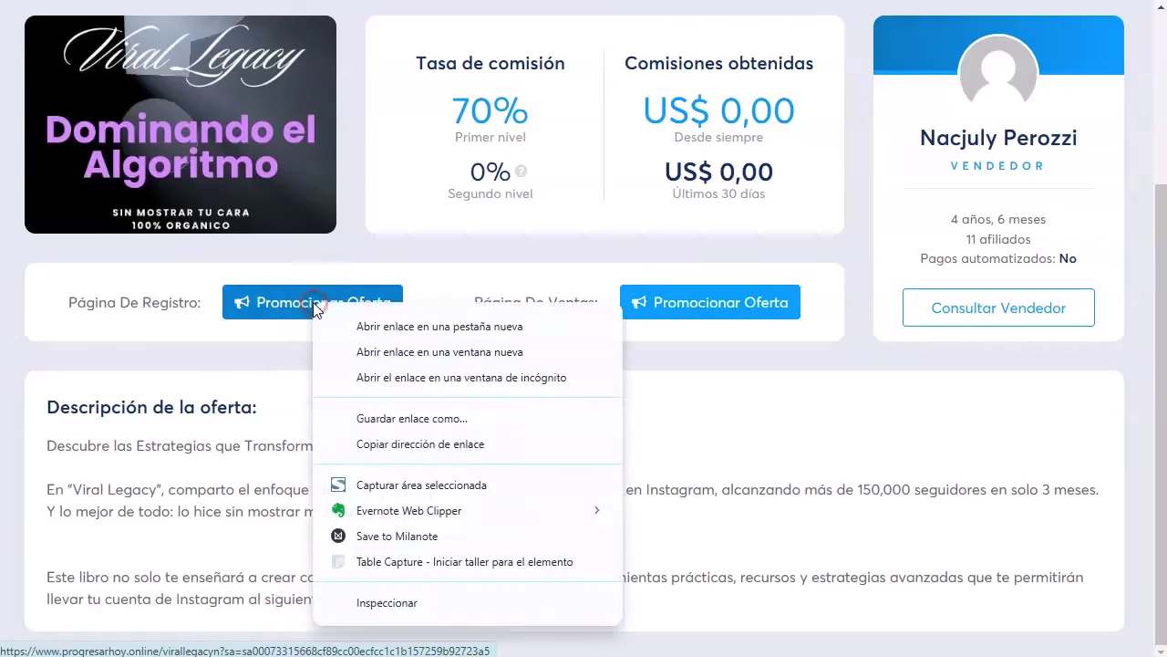
{"action": "left_click", "coordinate": [435, 445]}
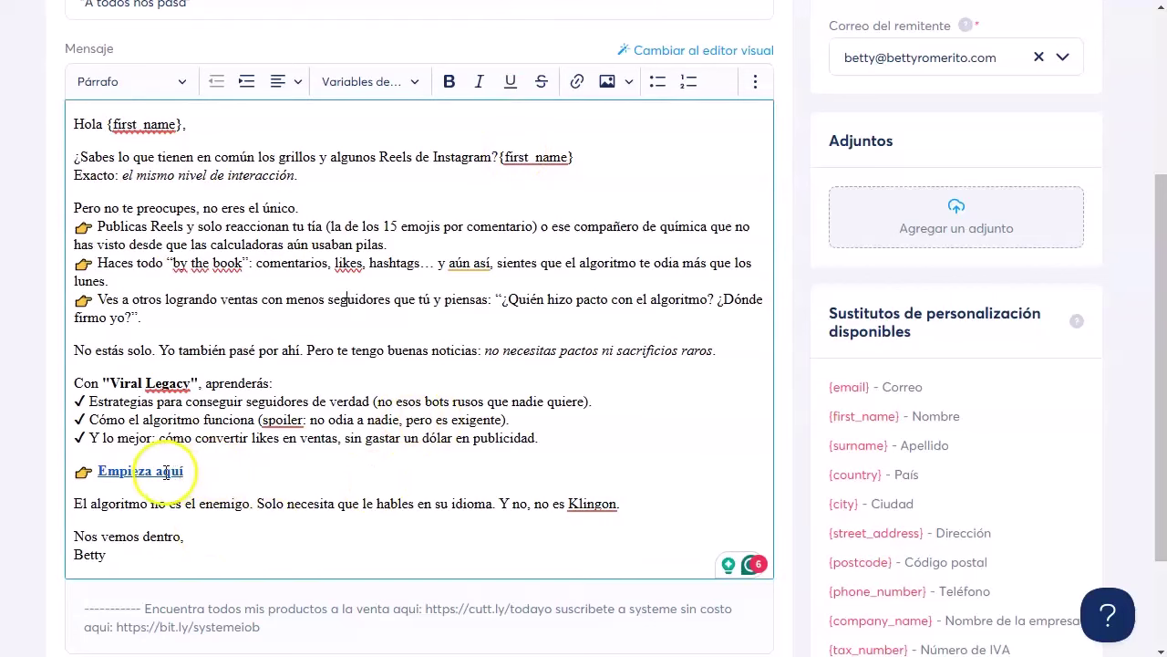
{"action": "left_click", "coordinate": [167, 471]}
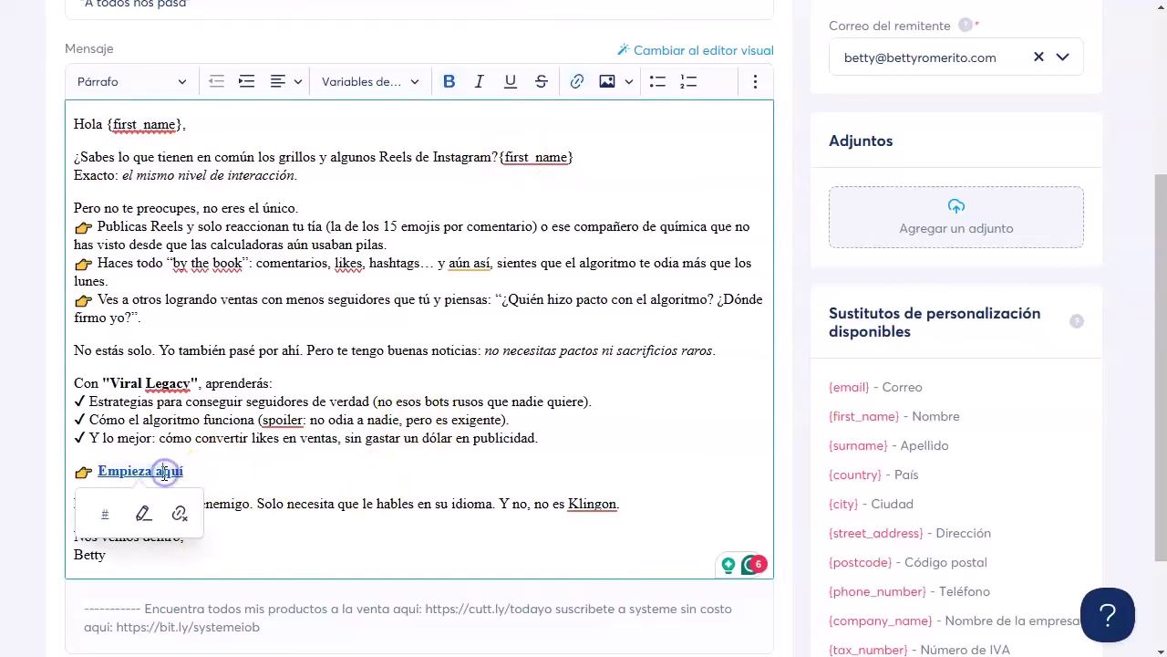
{"action": "left_click", "coordinate": [143, 516]}
{"action": "left_click", "coordinate": [578, 81]}
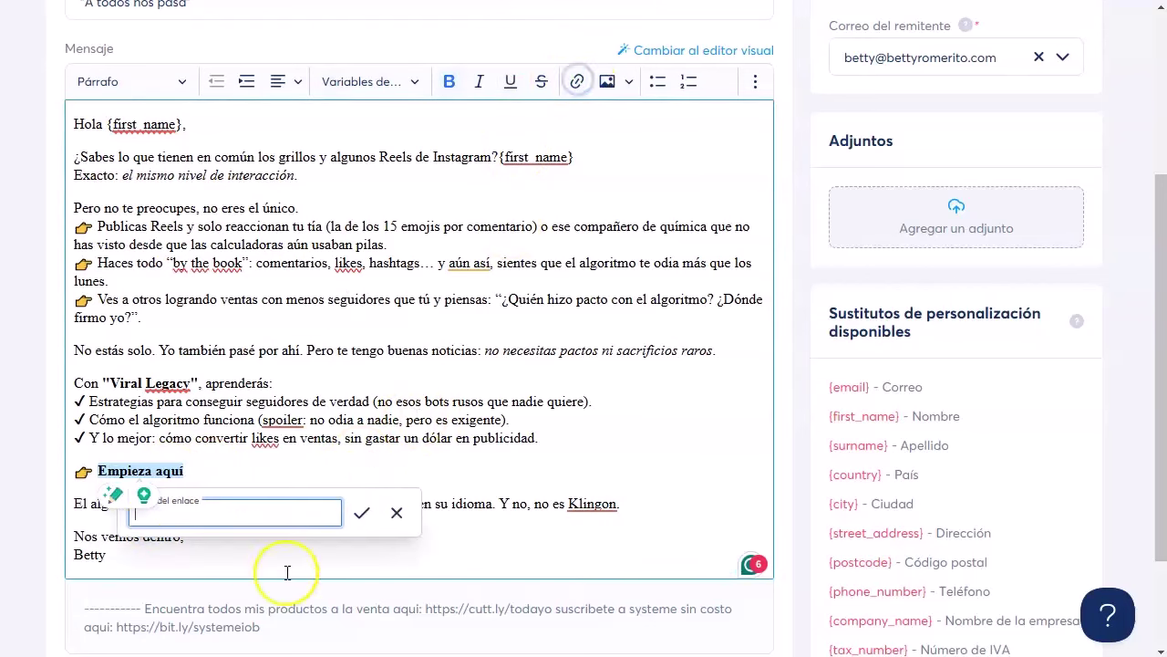
{"action": "key", "text": "ctrl+v"}
{"action": "left_click", "coordinate": [356, 511]}
Step: Save and publish the first campaign email with a sending delay of 0 days, and exit the email editor
{"action": "scroll", "coordinate": [362, 493], "scroll_direction": "up", "scroll_amount": 3}
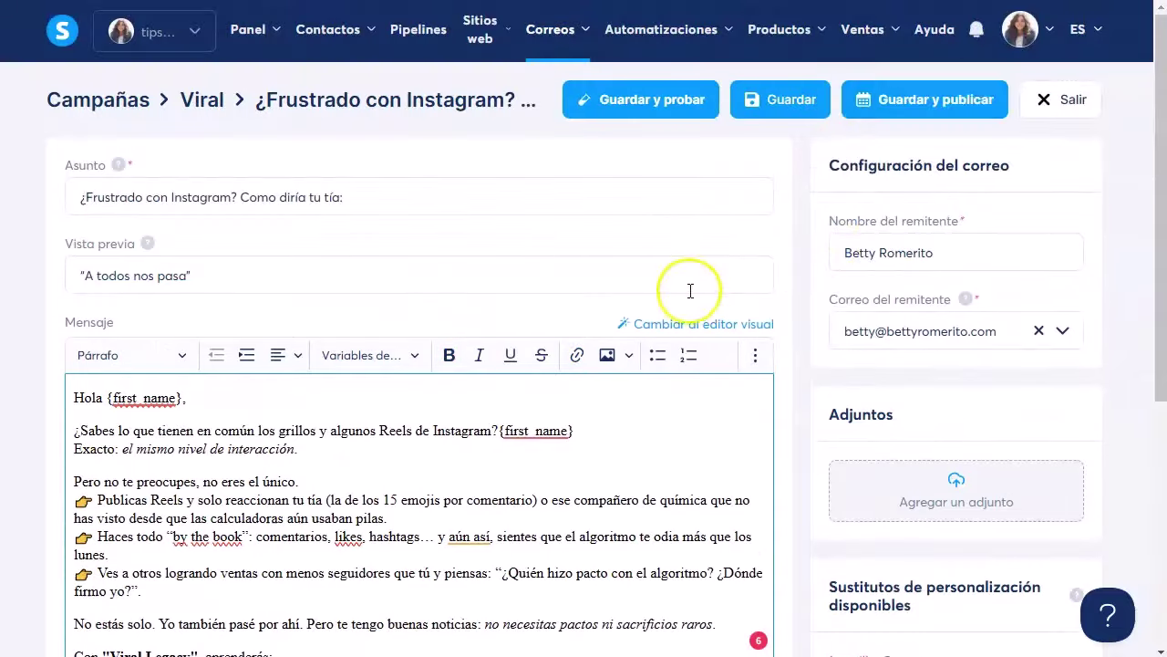
{"action": "left_click", "coordinate": [943, 102]}
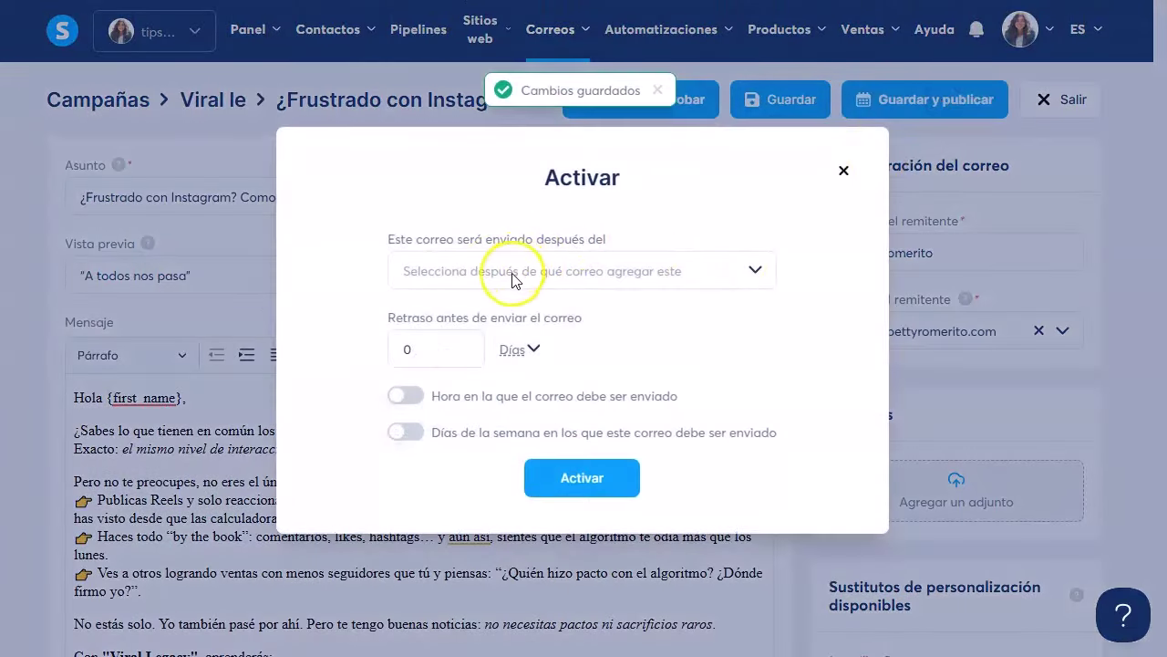
{"action": "left_click", "coordinate": [512, 283]}
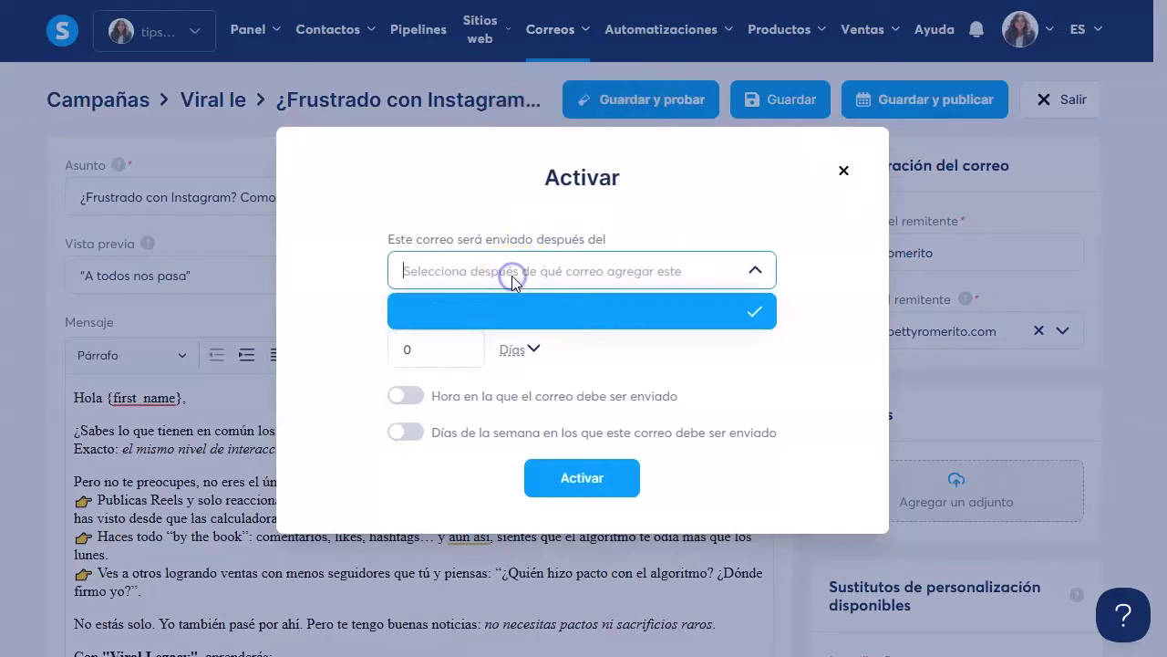
{"action": "left_click", "coordinate": [453, 372]}
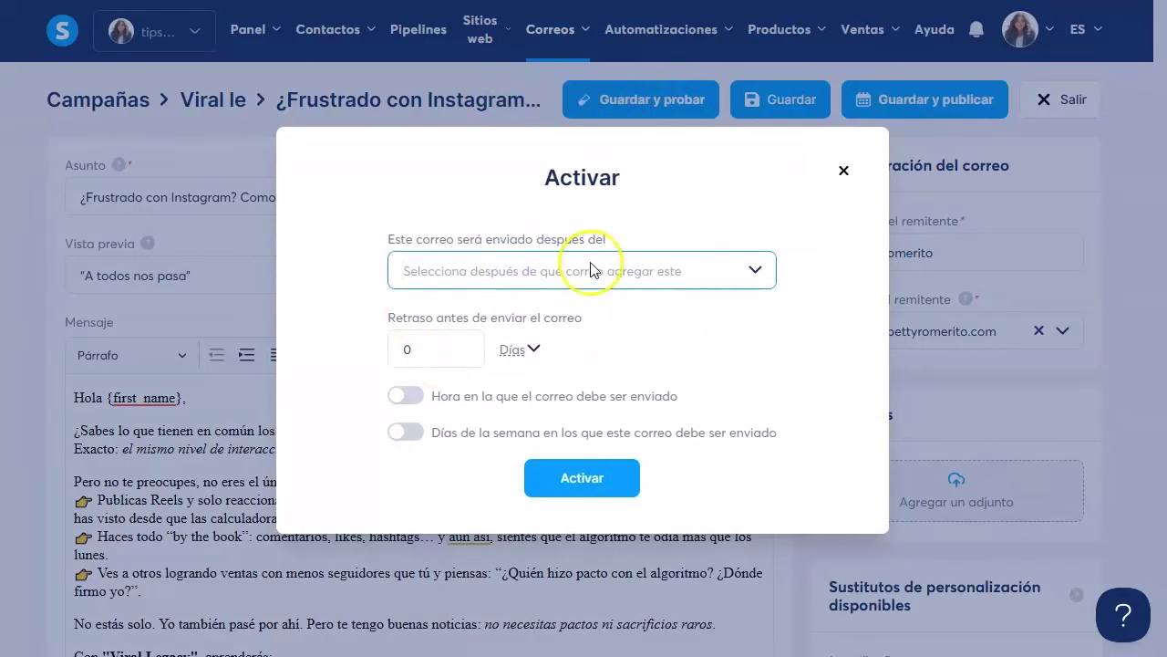
{"action": "left_click", "coordinate": [578, 484]}
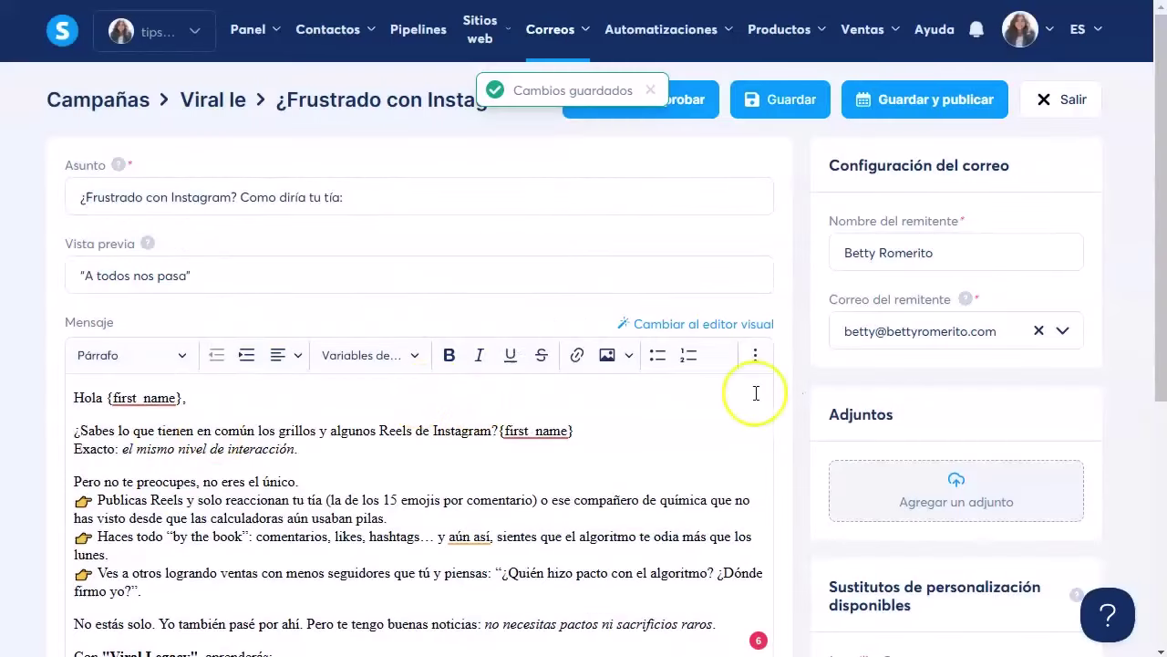
{"action": "left_click", "coordinate": [1057, 99]}
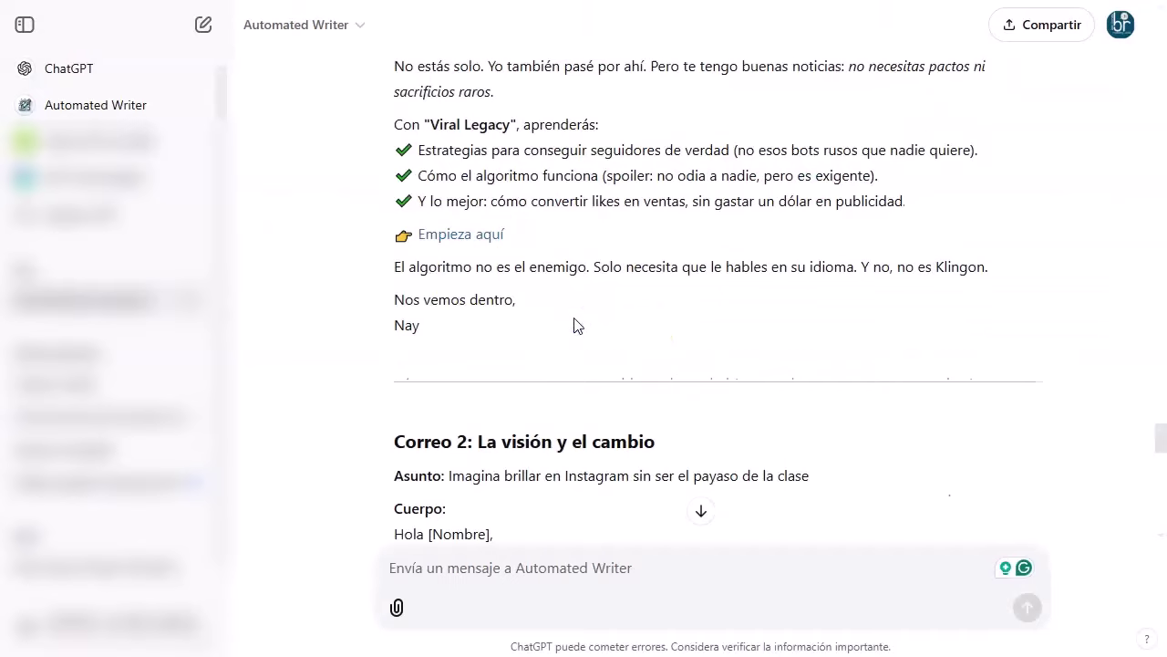
Step: In Automated Writer, examine the suggested sending calendar for the three emails and look back through the earlier sequence and product analysis
{"action": "scroll", "coordinate": [575, 323], "scroll_direction": "up", "scroll_amount": 10}
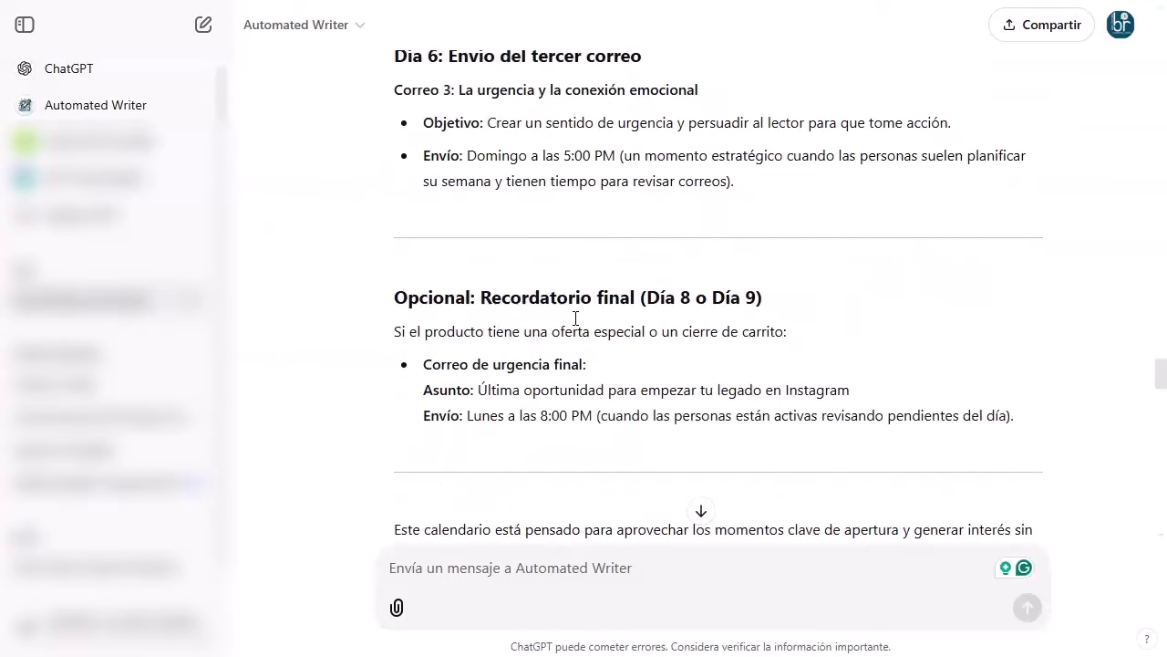
{"action": "scroll", "coordinate": [575, 319], "scroll_direction": "up", "scroll_amount": 3}
{"action": "scroll", "coordinate": [575, 318], "scroll_direction": "up", "scroll_amount": 5}
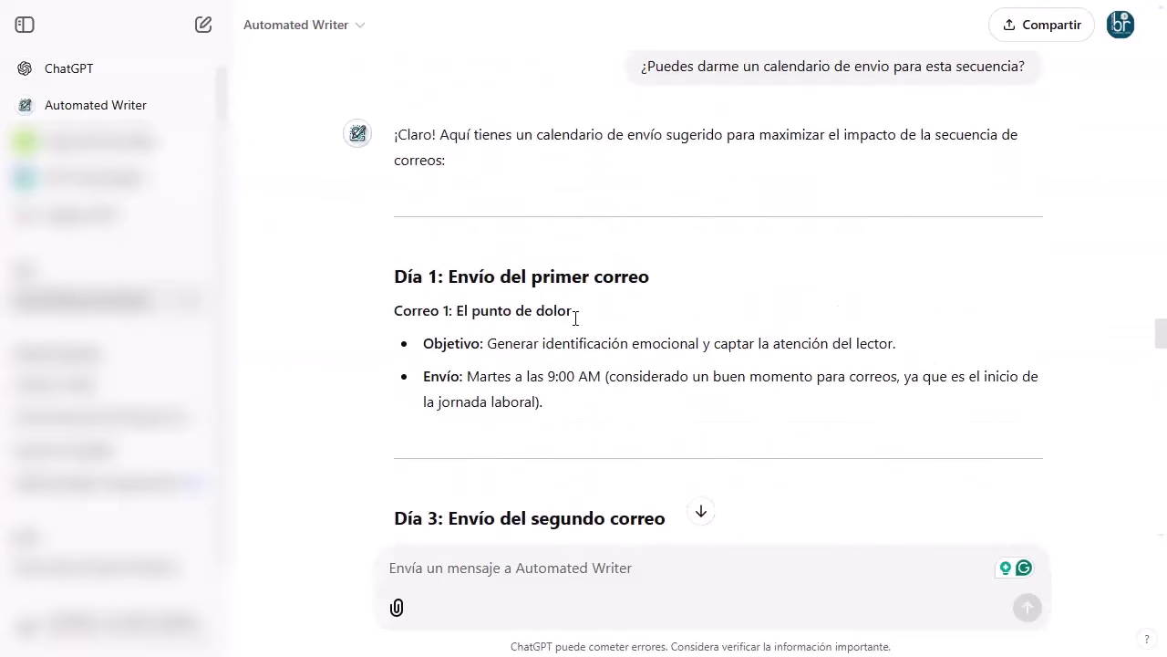
{"action": "scroll", "coordinate": [558, 339], "scroll_direction": "down", "scroll_amount": 2}
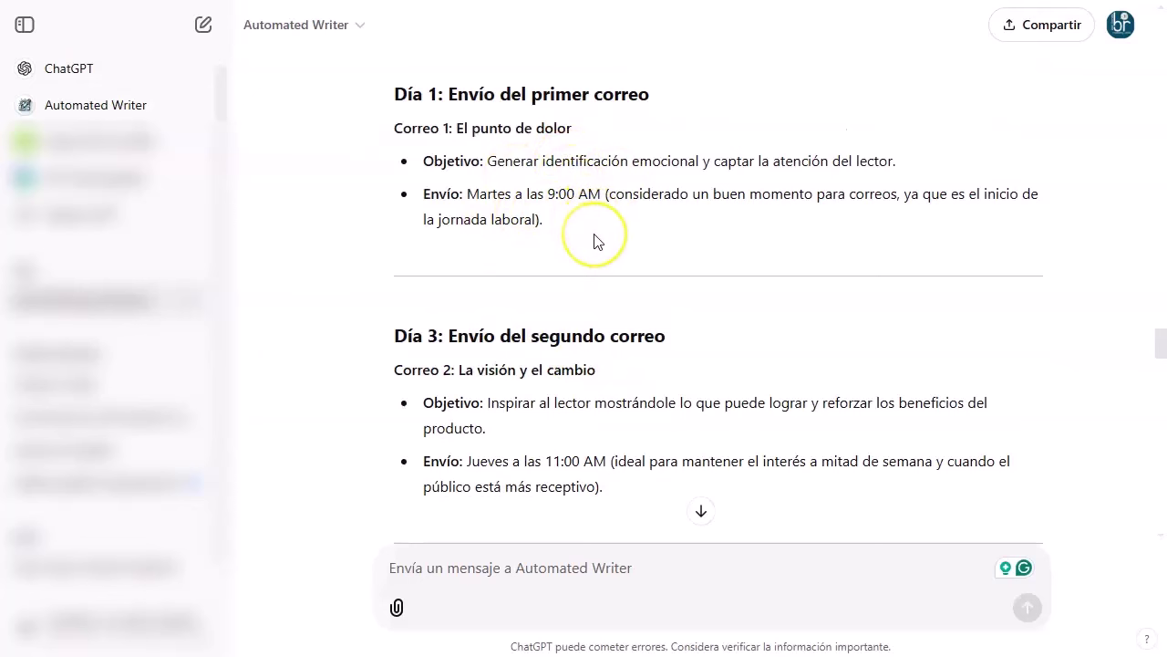
{"action": "scroll", "coordinate": [594, 241], "scroll_direction": "down", "scroll_amount": 5}
{"action": "scroll", "coordinate": [600, 240], "scroll_direction": "up", "scroll_amount": 8}
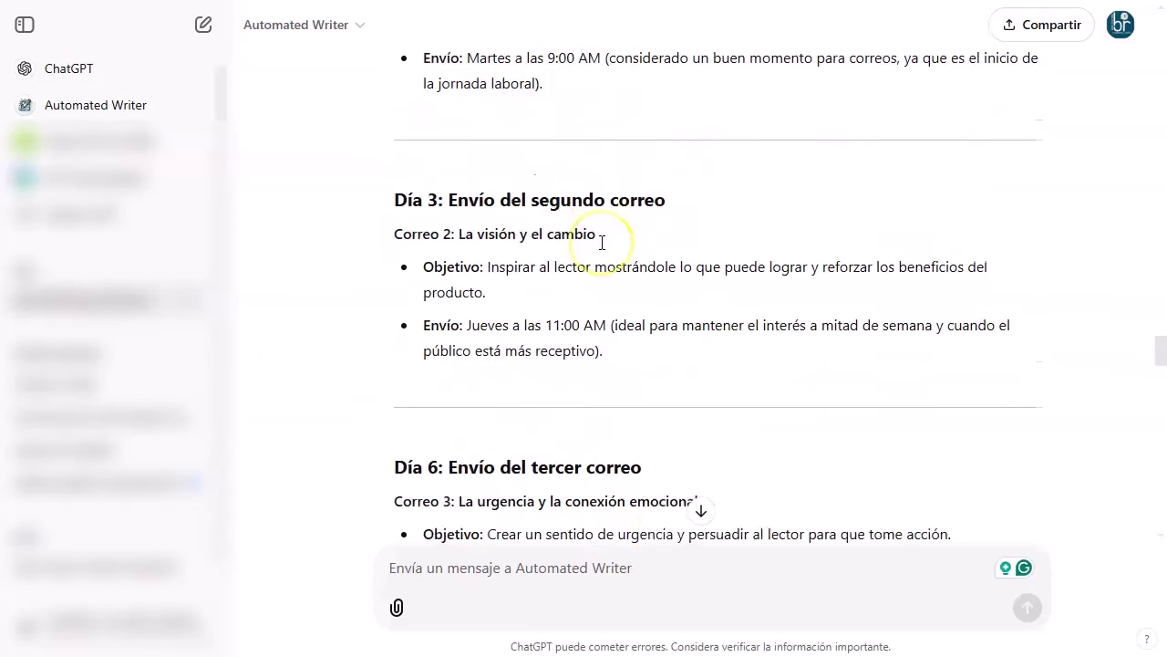
{"action": "scroll", "coordinate": [602, 248], "scroll_direction": "up", "scroll_amount": 15}
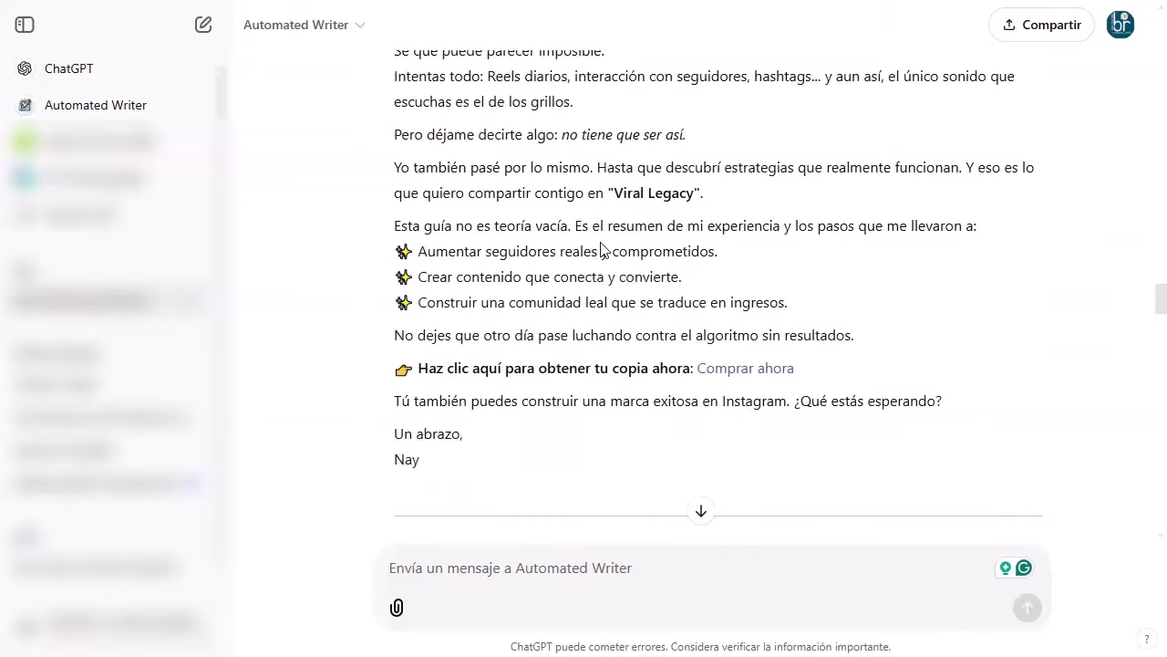
{"action": "scroll", "coordinate": [602, 248], "scroll_direction": "up", "scroll_amount": 15}
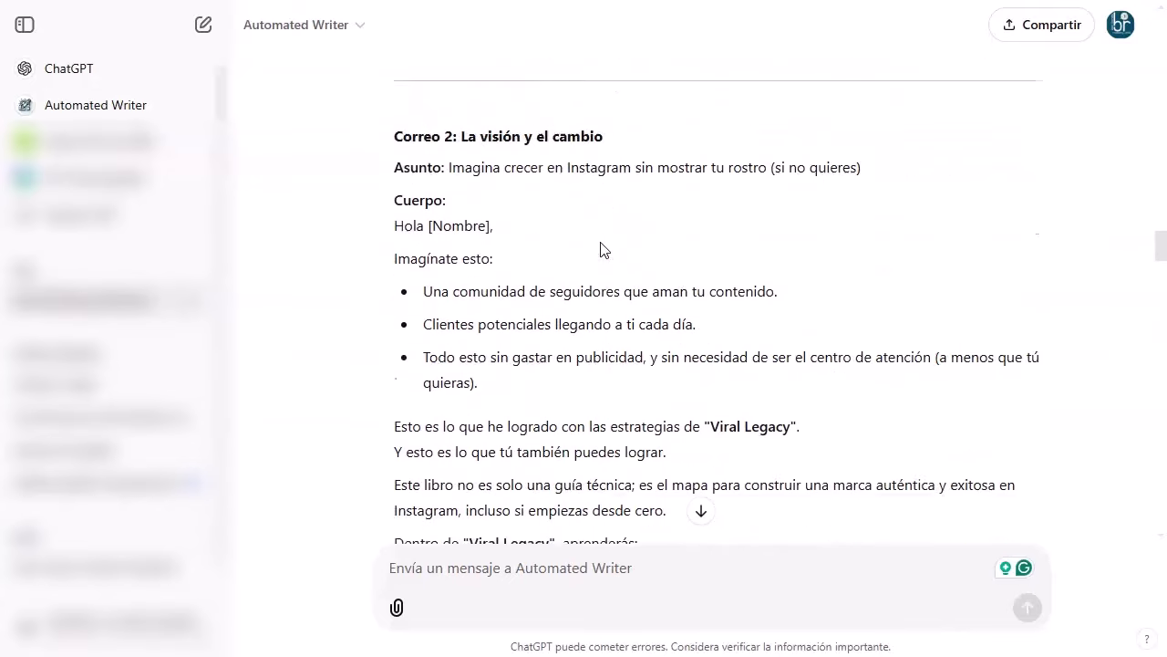
{"action": "scroll", "coordinate": [602, 248], "scroll_direction": "up", "scroll_amount": 15}
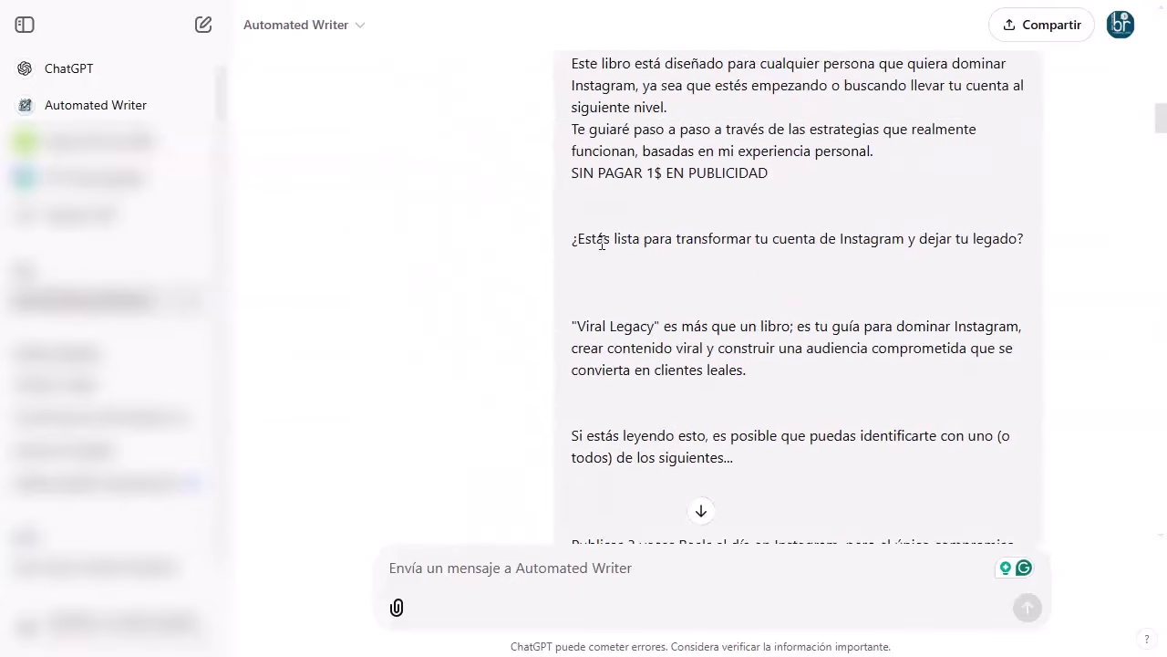
{"action": "scroll", "coordinate": [602, 244], "scroll_direction": "down", "scroll_amount": 15}
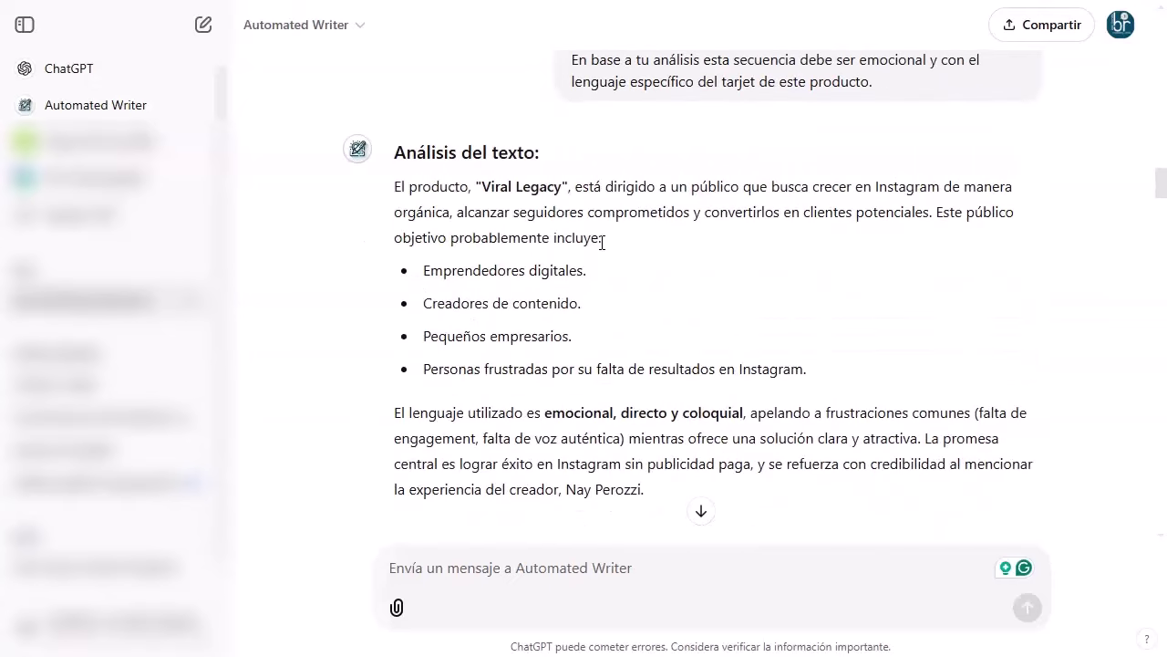